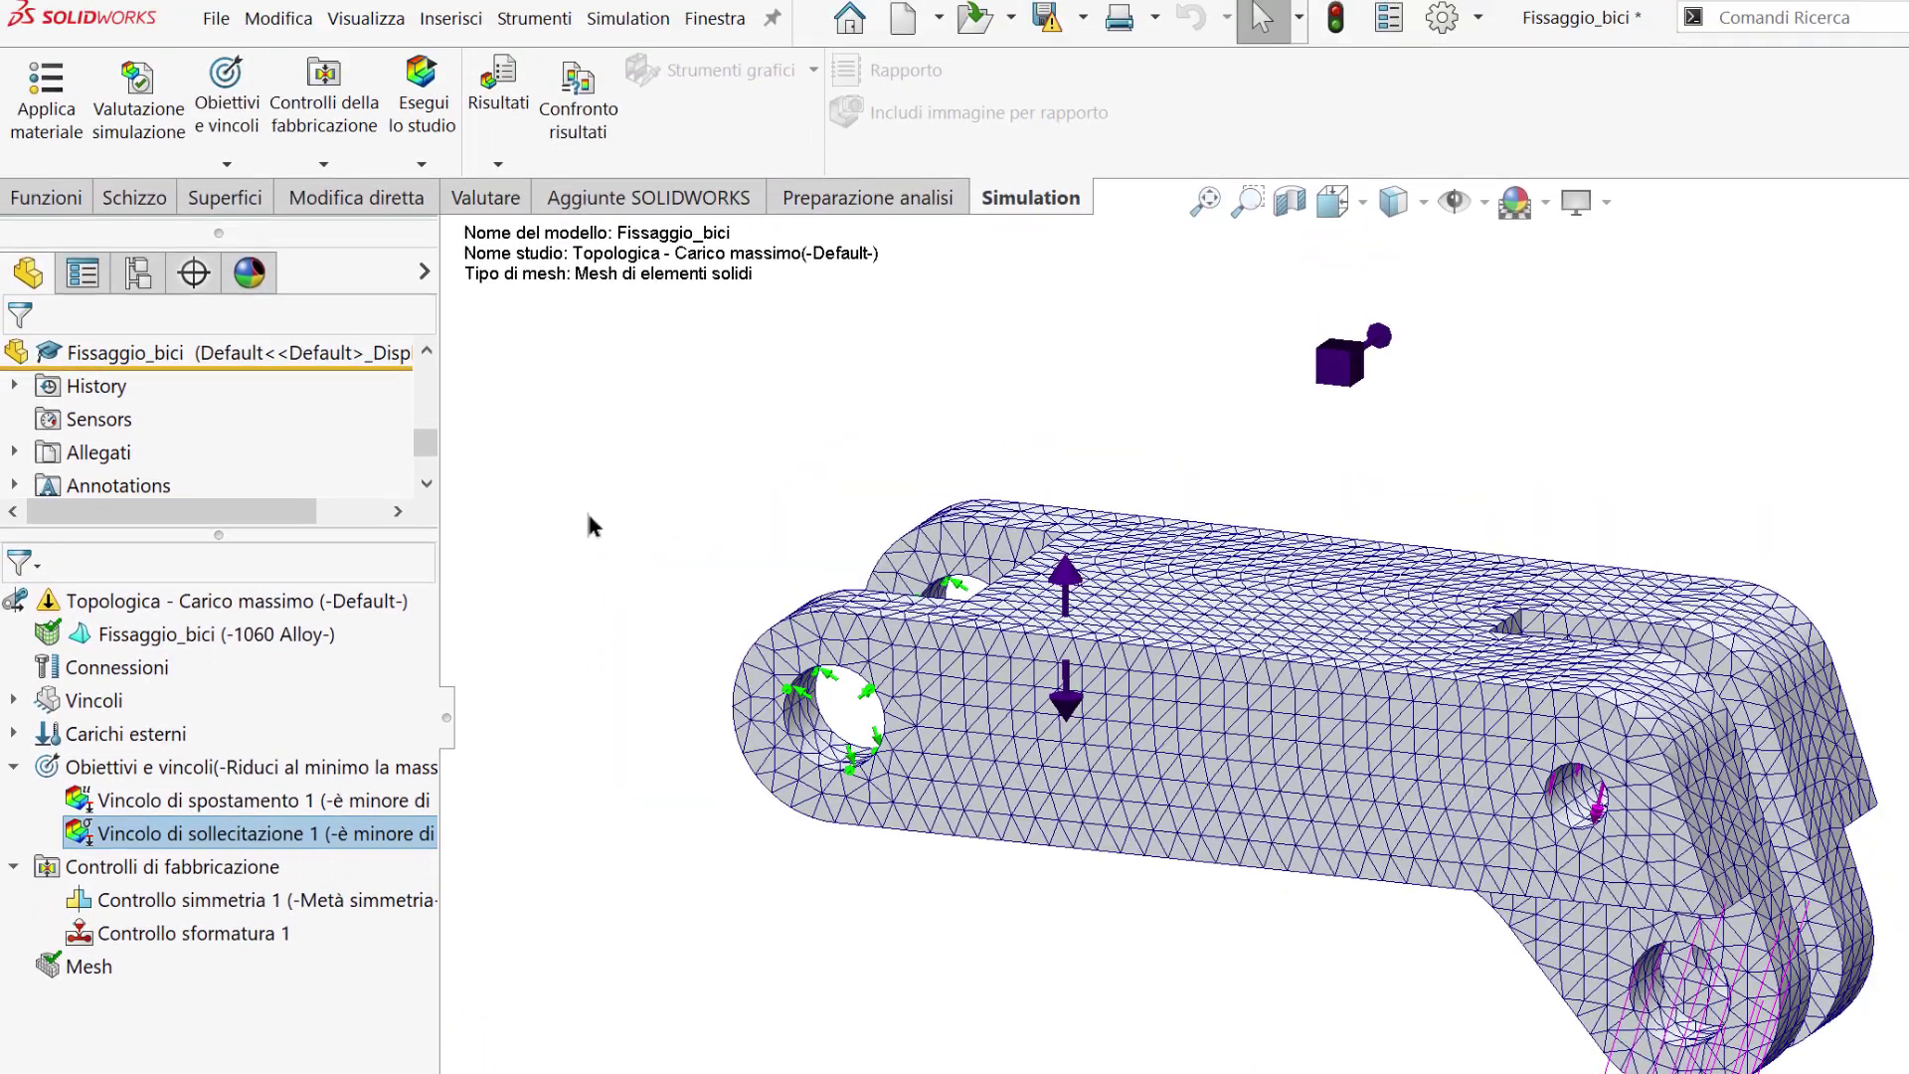
Run the Topologica - Carico massimo topology study on the meshed bracket.
mouse_move(636, 759)
middle_mouse_down("ctrl")
mouse_move(708, 538)
mouse_move(695, 524)
middle_mouse_up("ctrl")
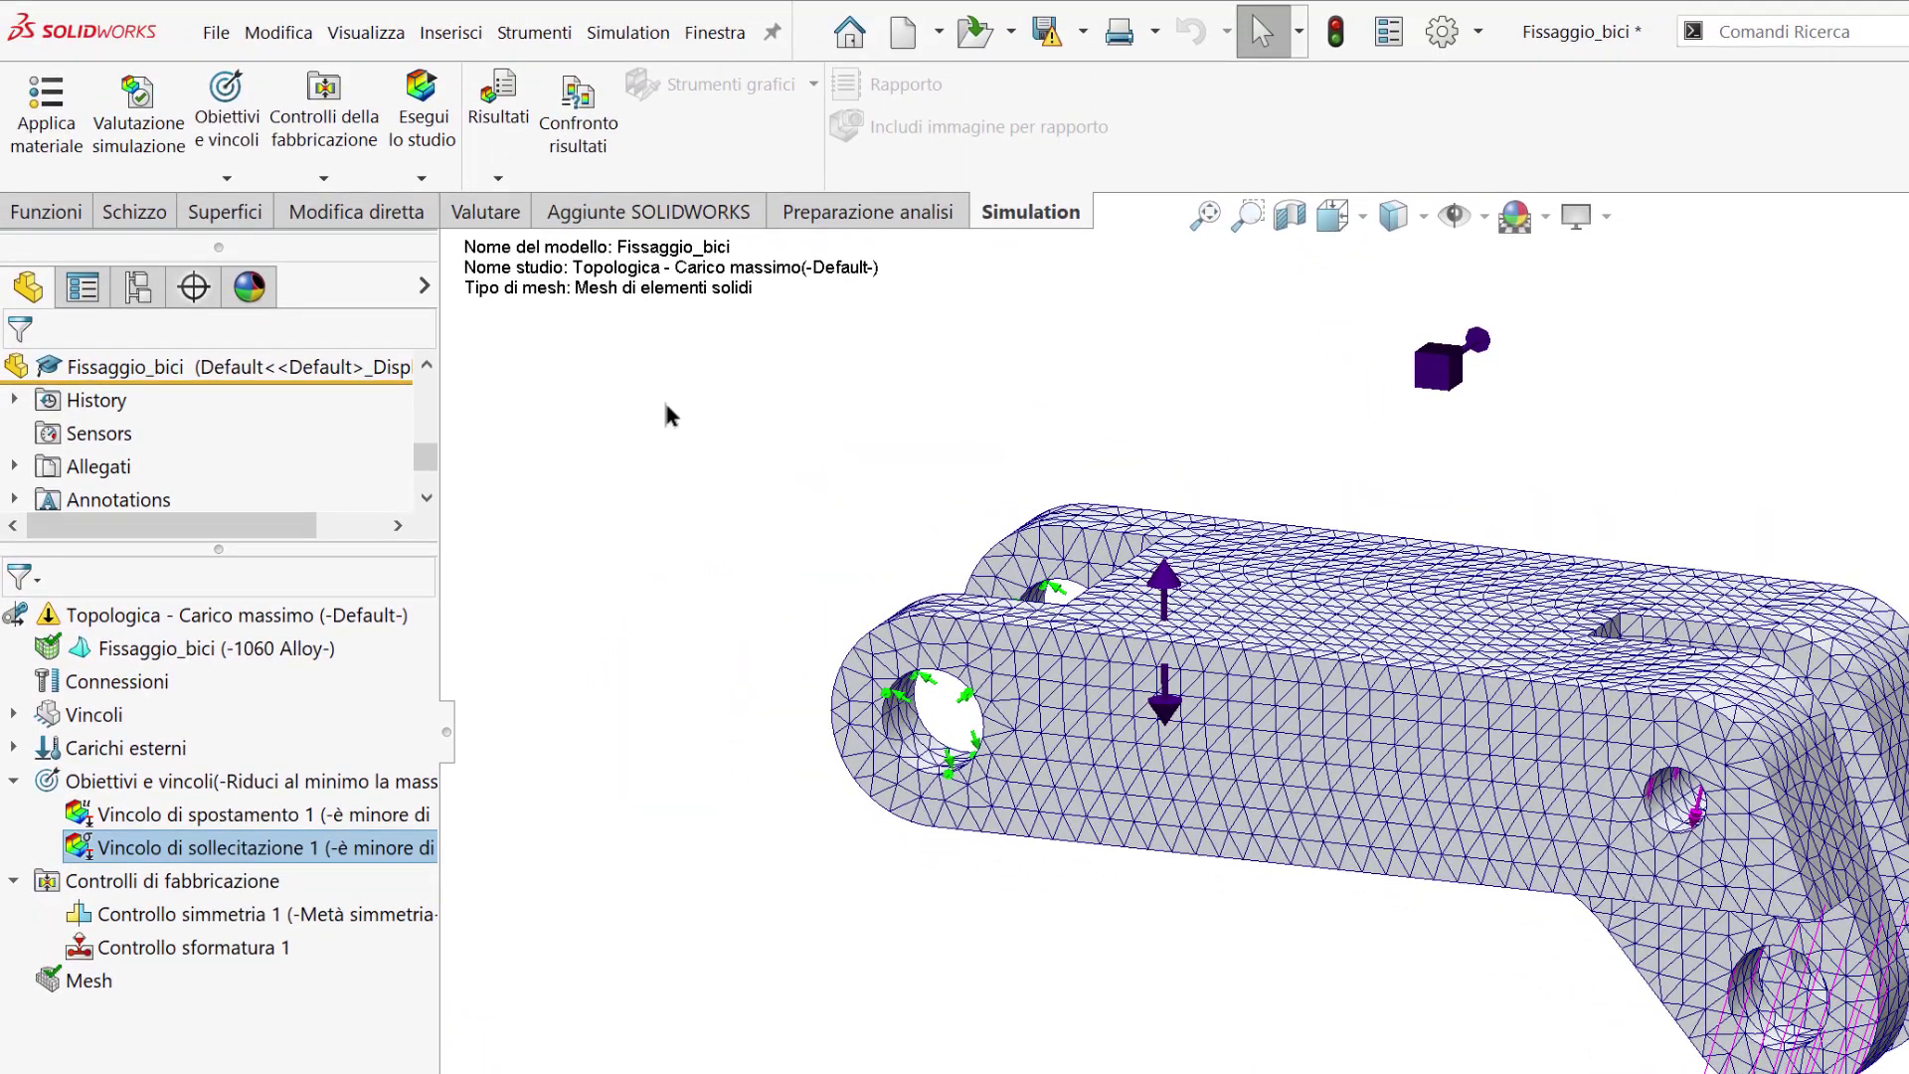
left_click(432, 118)
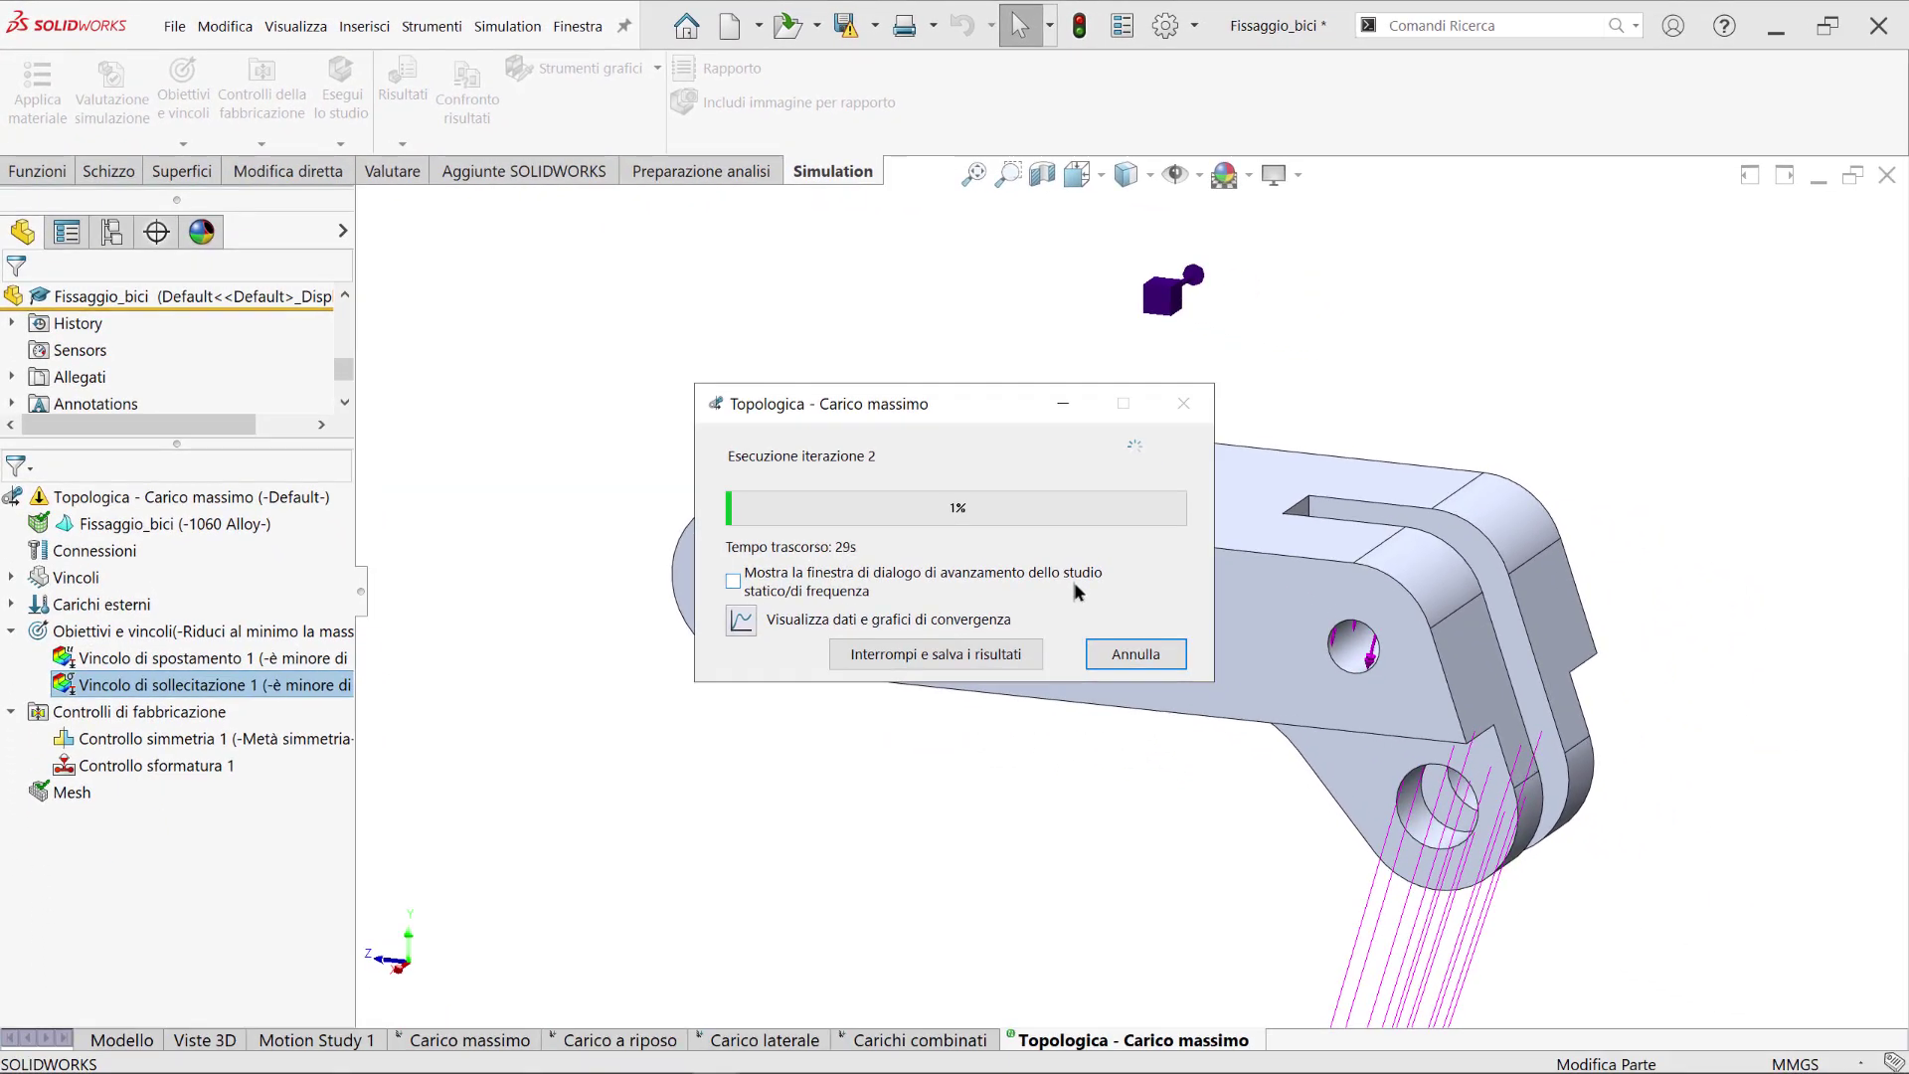
Let the study reach iteration 2, then bring up the Alt+Tab window switcher.
key("alt+Tab")
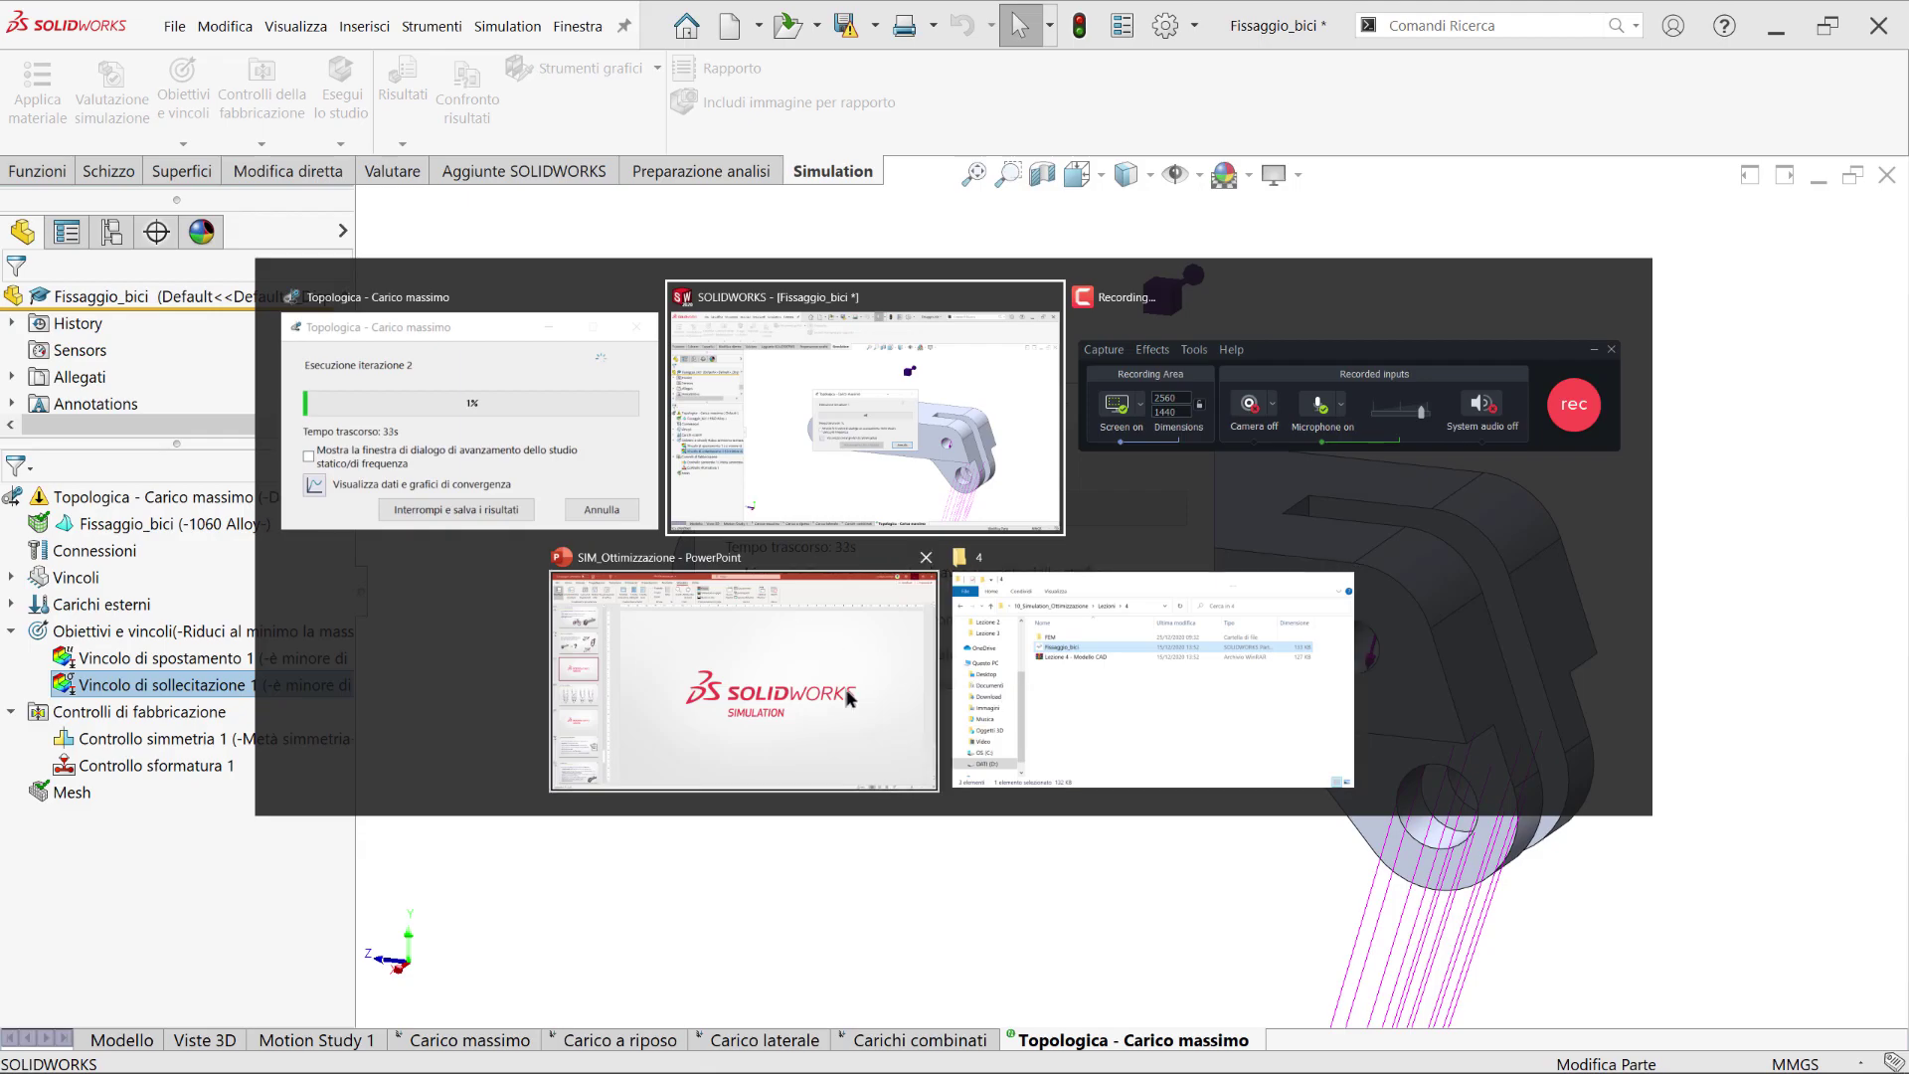
Present the INFLUENZA DELLA MESH slide, then advance to the SOLIDWORKS Simulation slide.
left_click(847, 698)
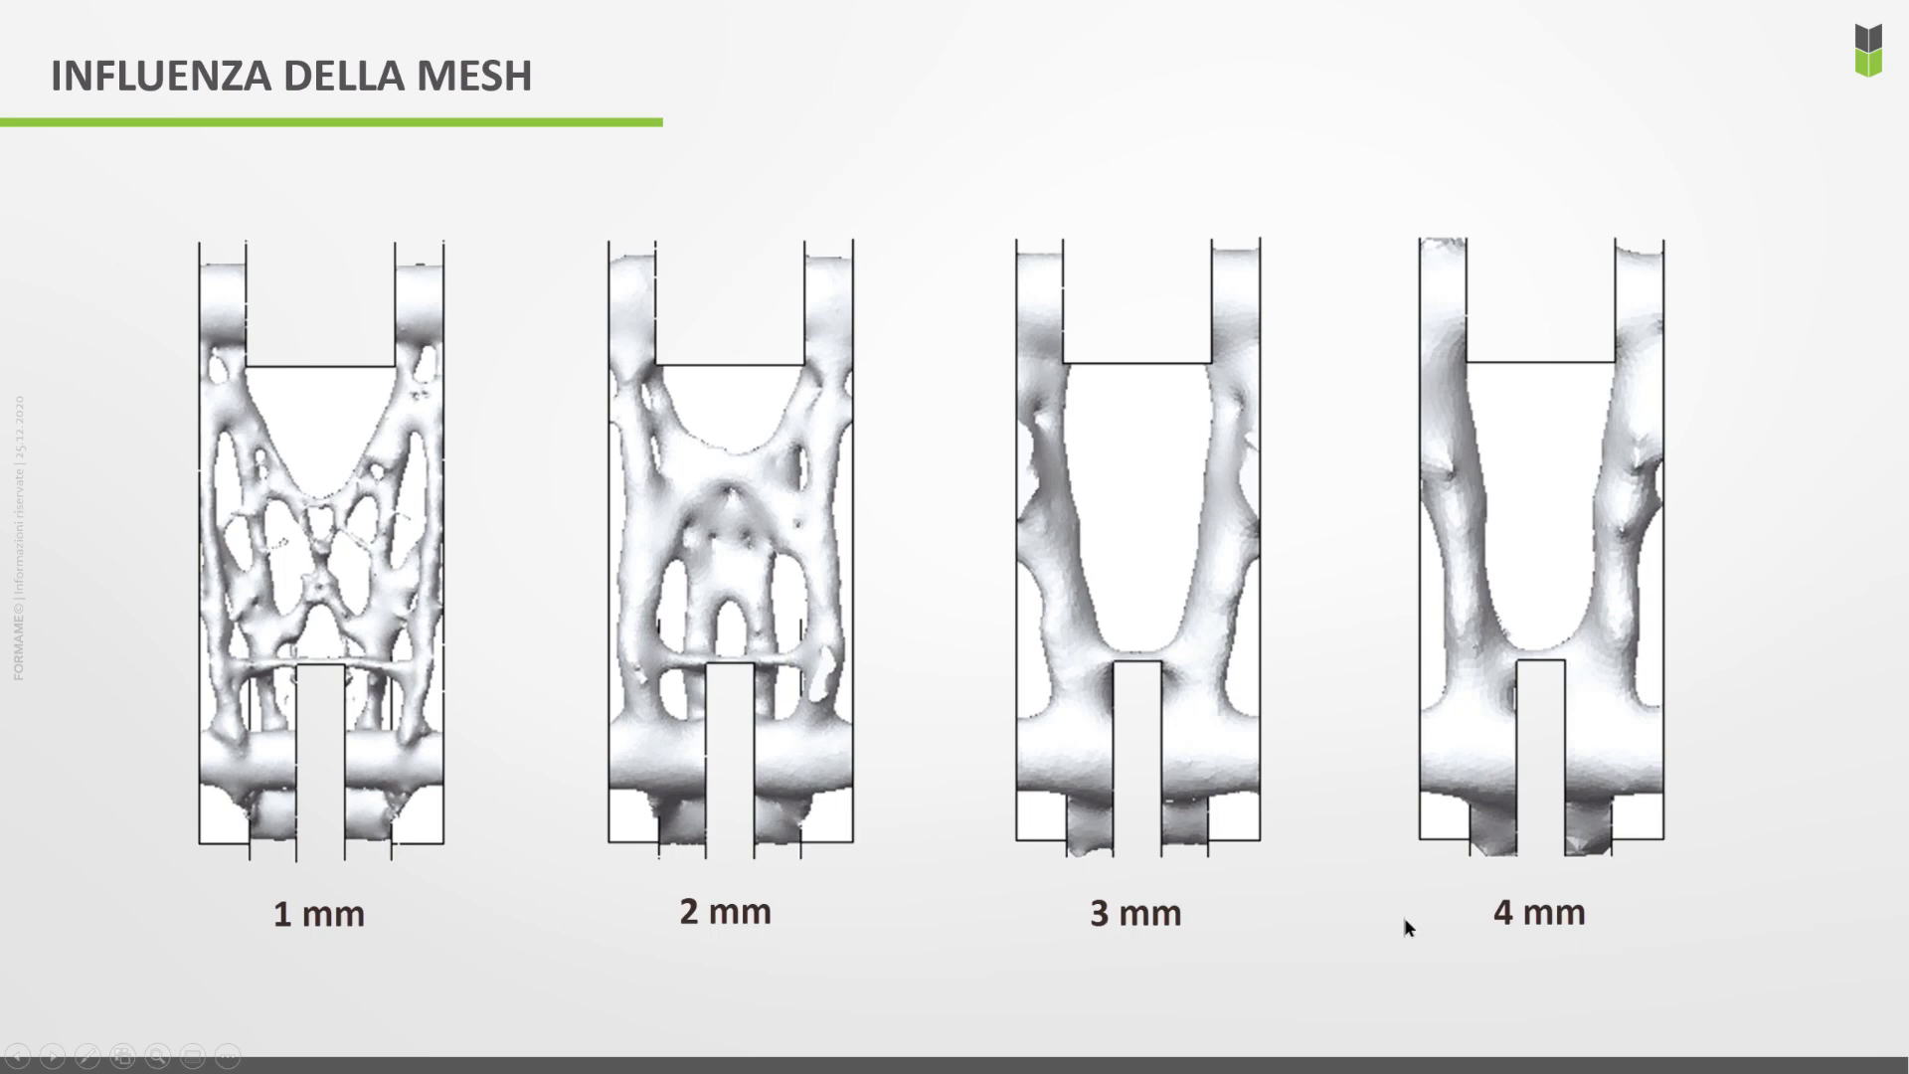
left_click(1314, 801)
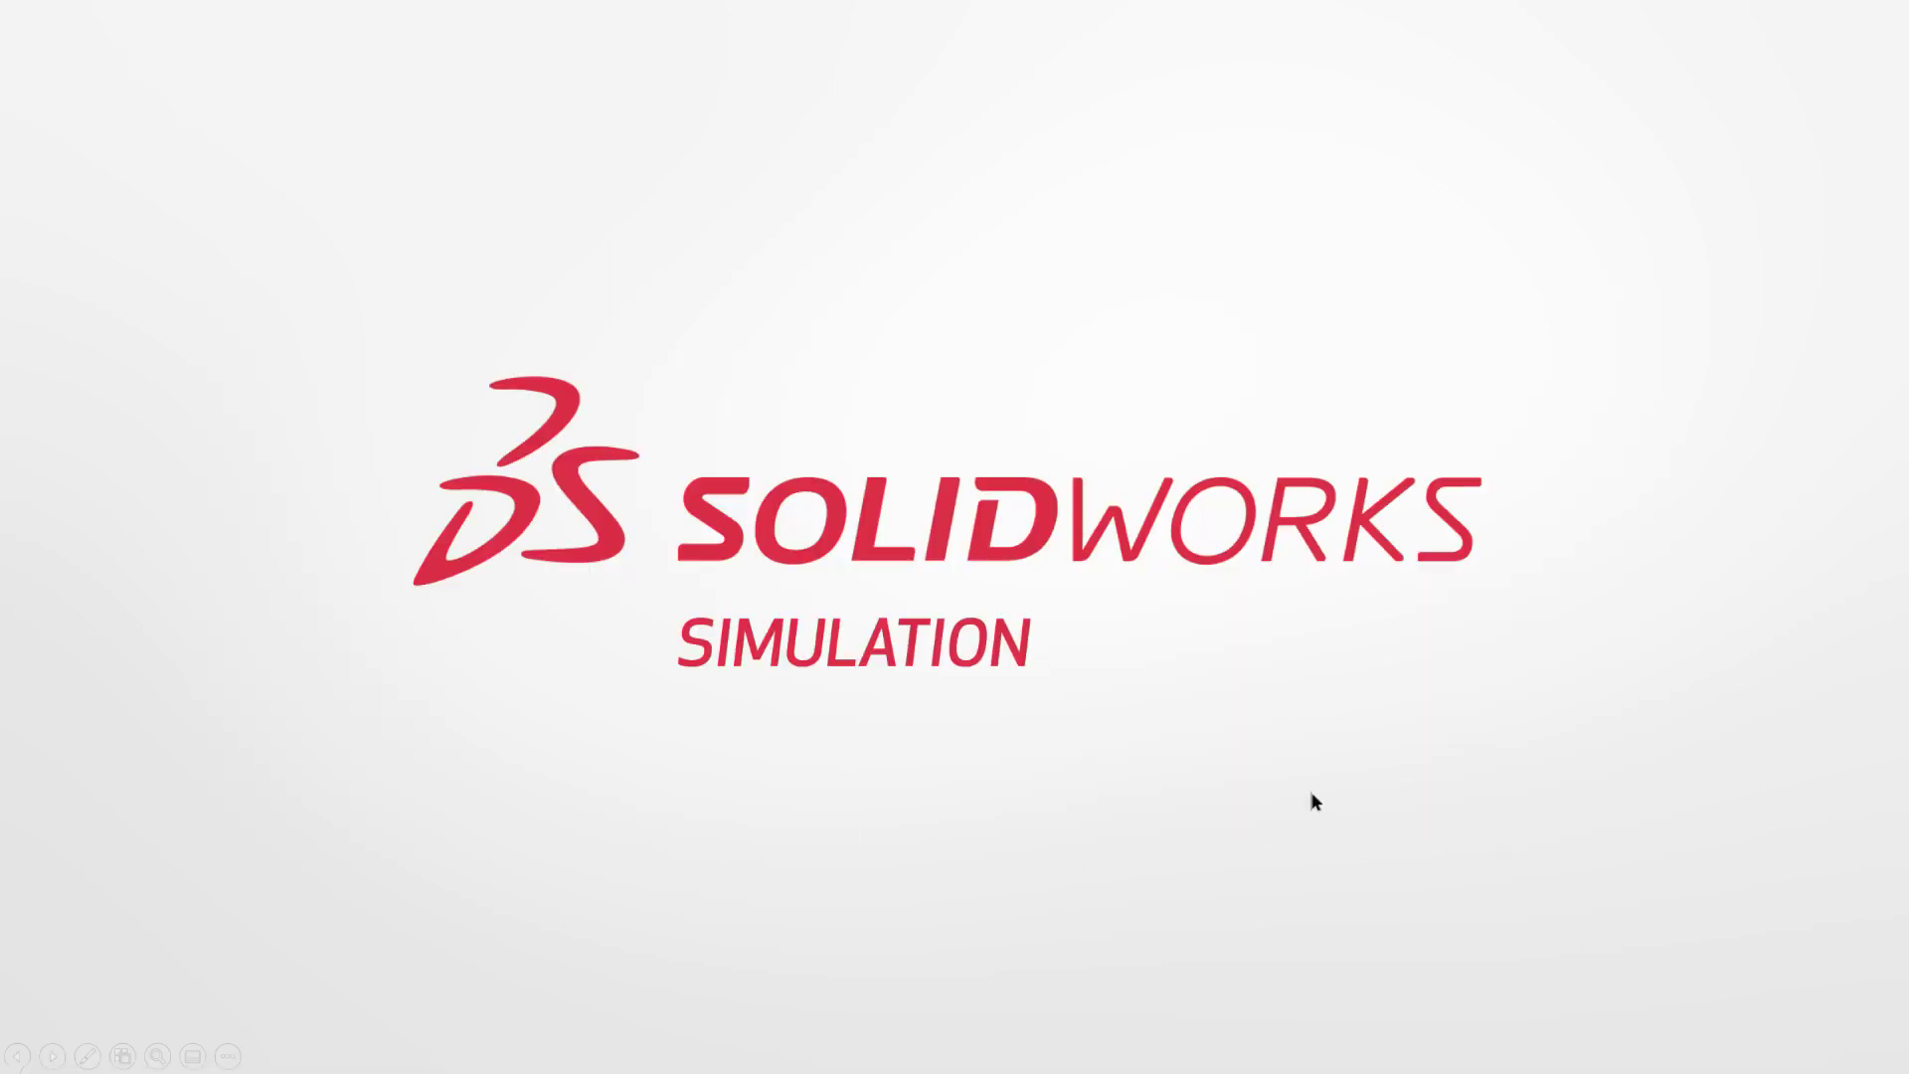
key("alt+Tab")
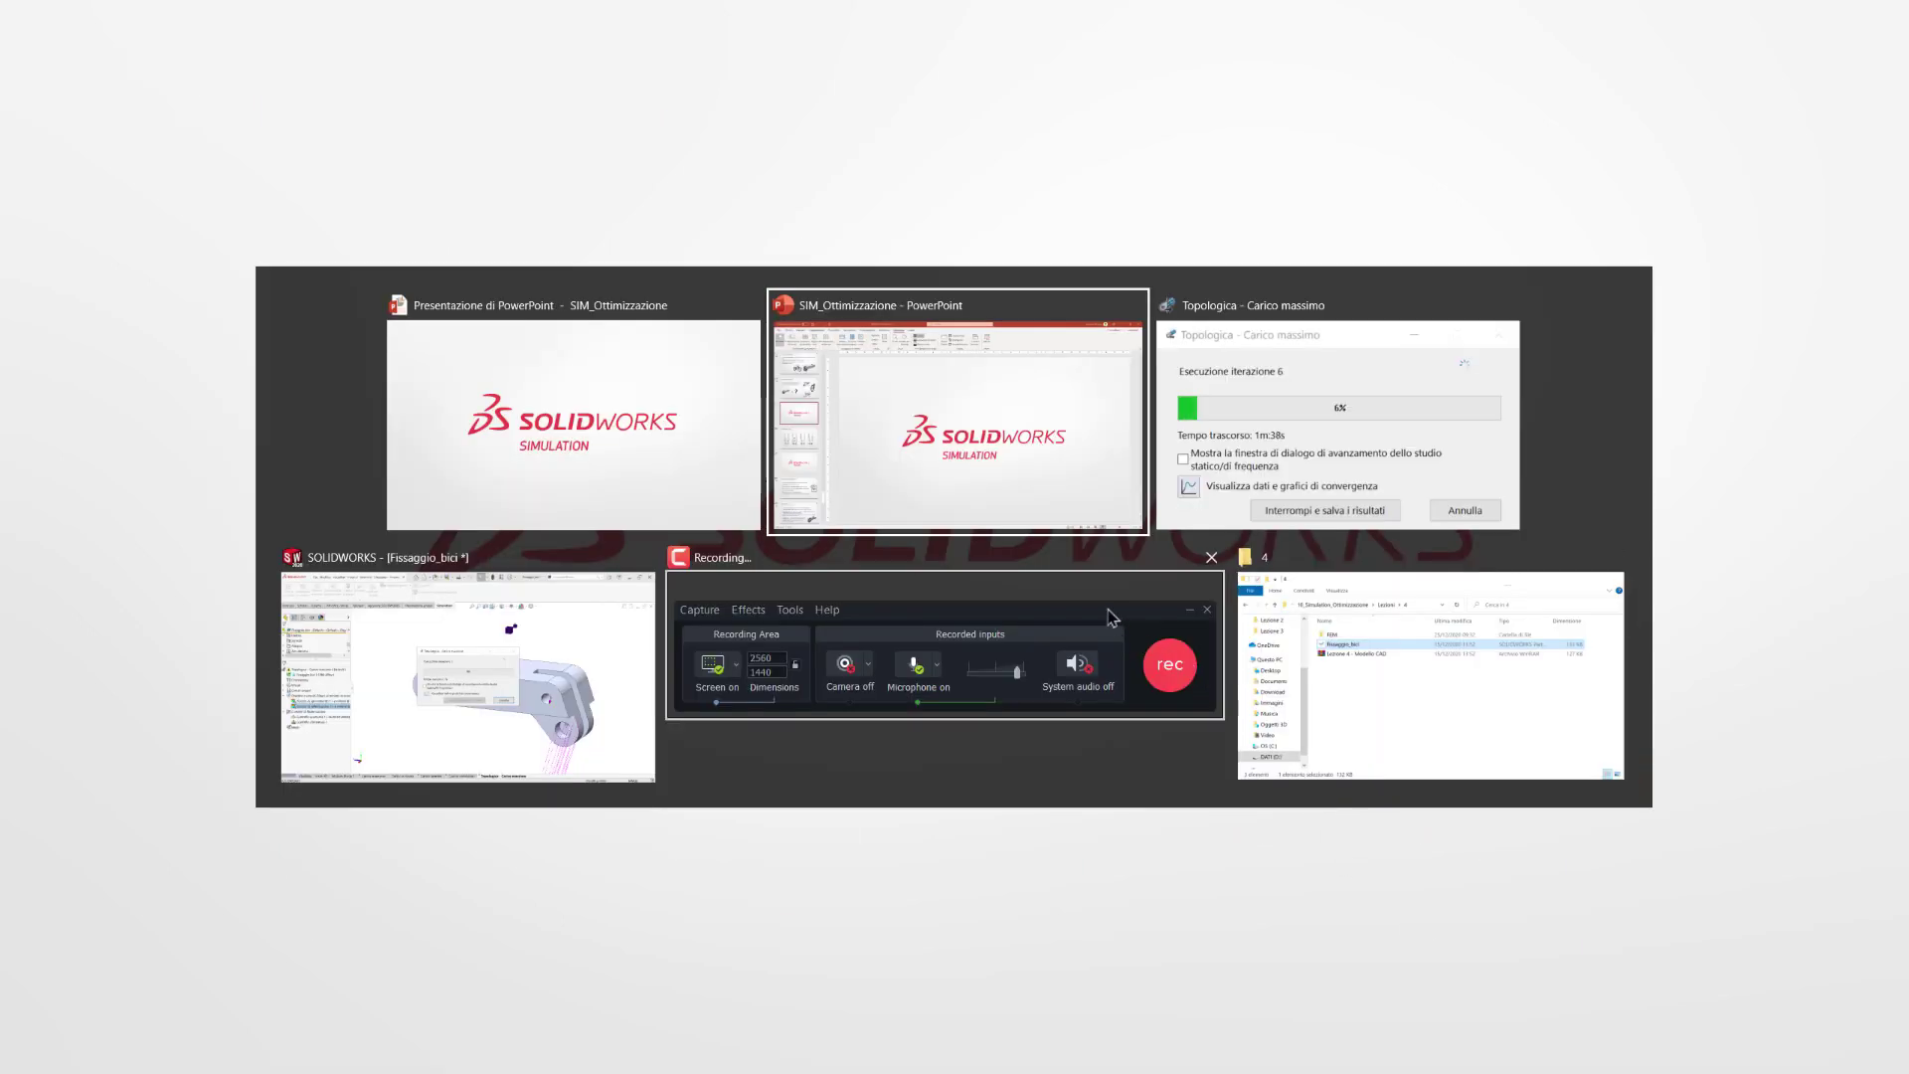
Return to the study and wait for the Massa materiale1 plot showing 0,07957Kg.
left_click(631, 678)
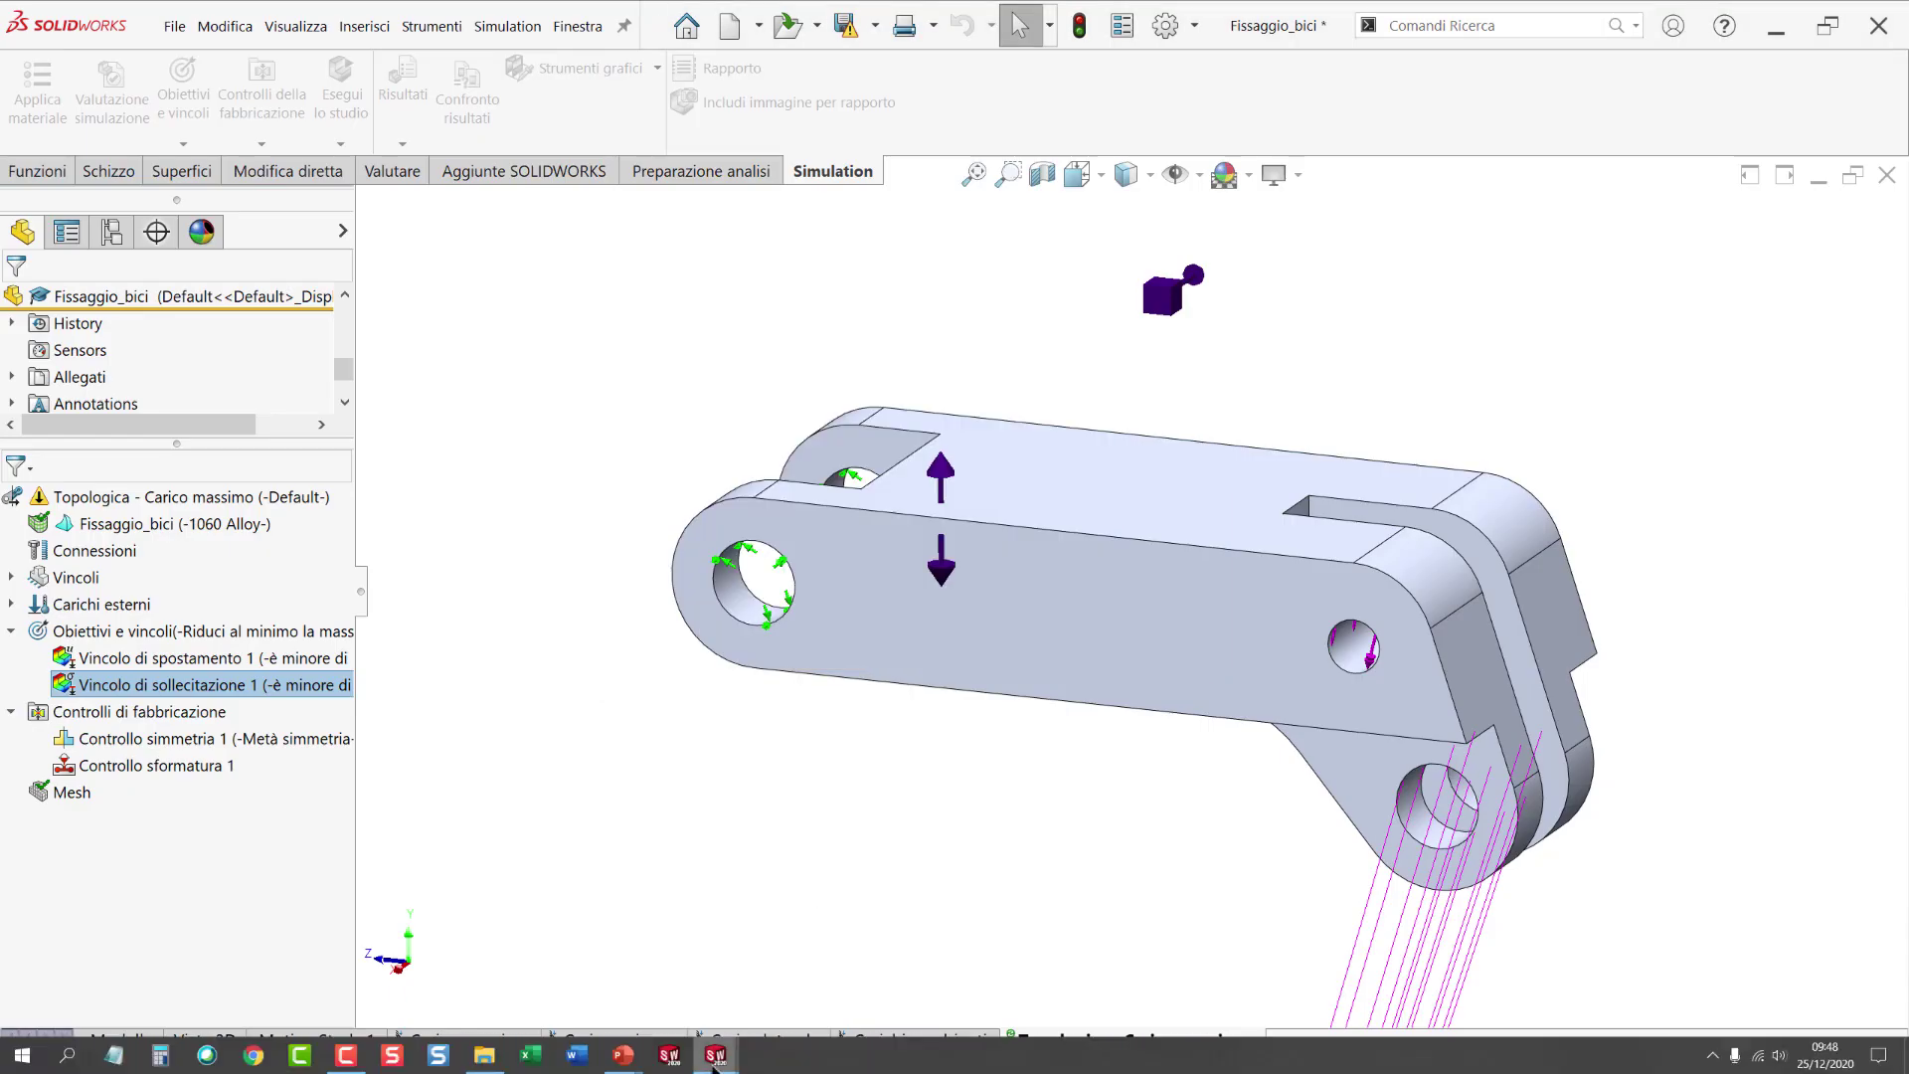
mouse_move(716, 1054)
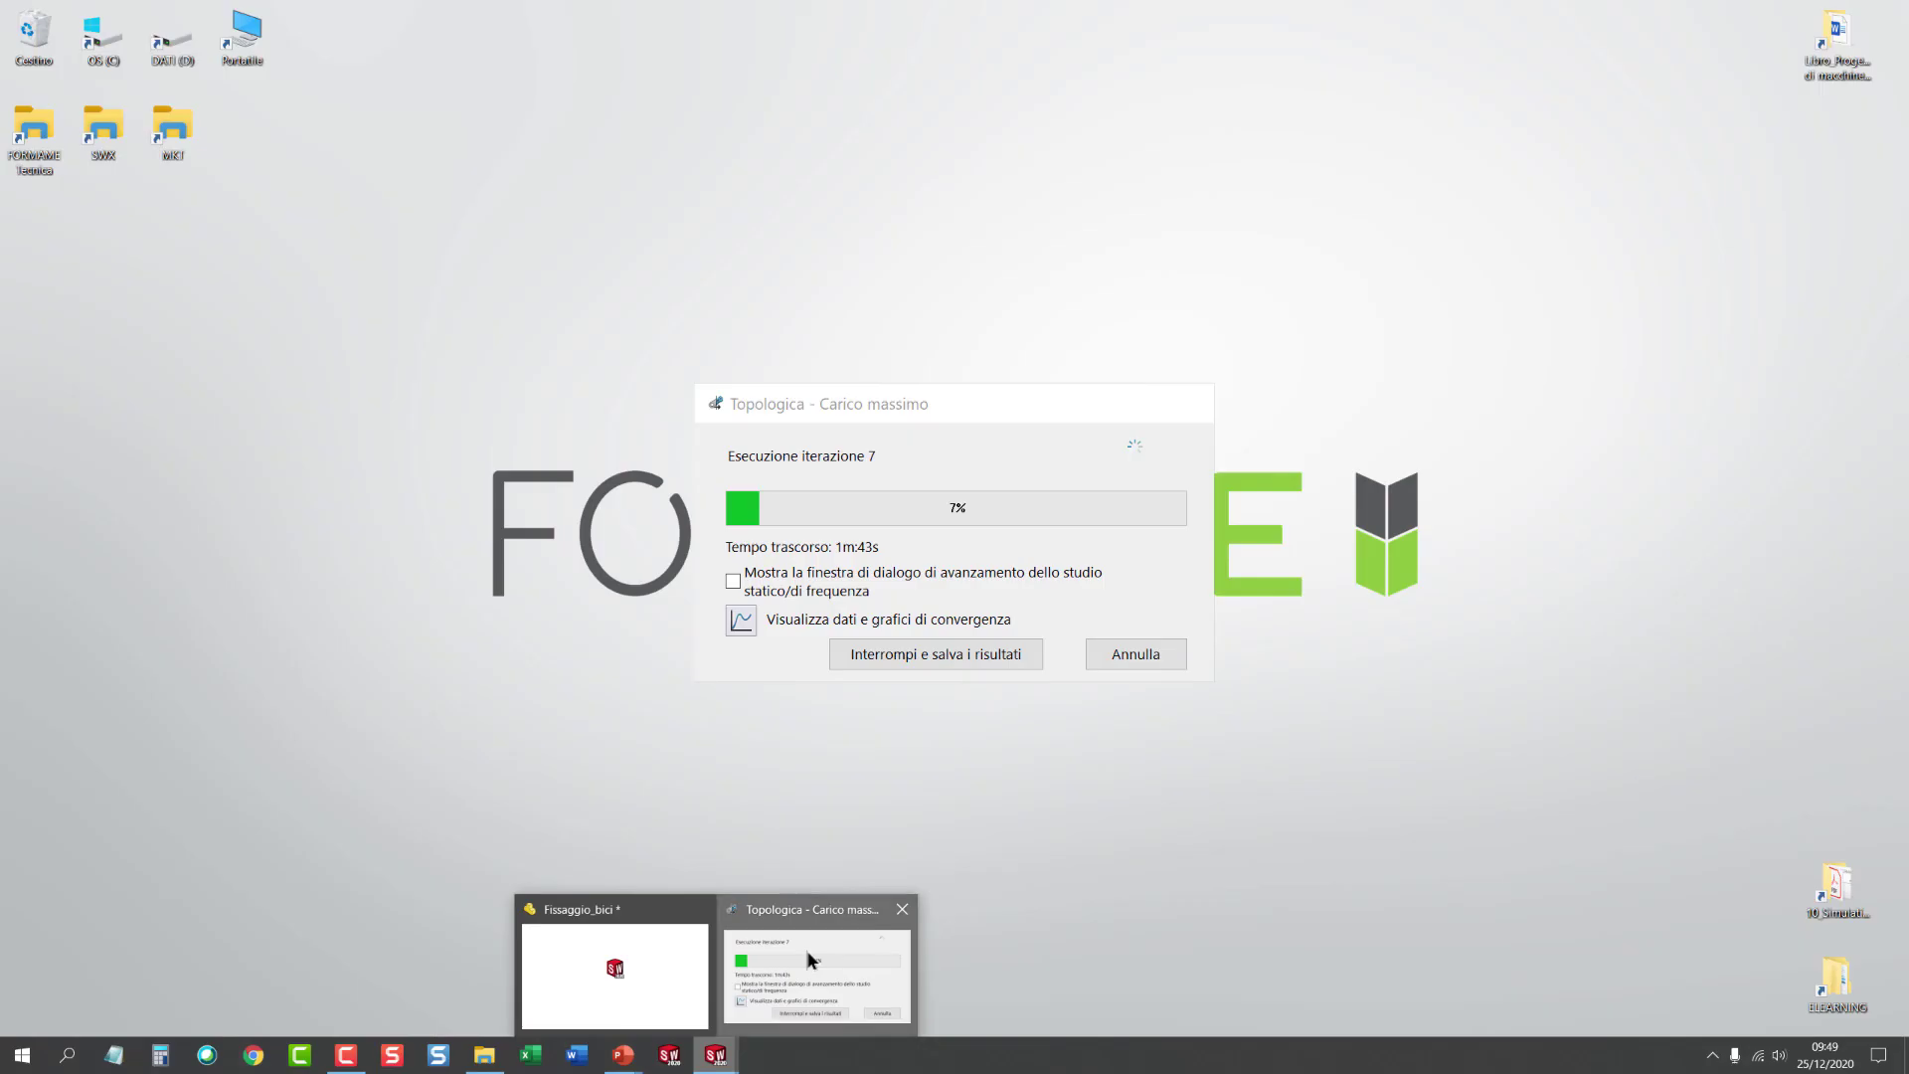
left_click(808, 959)
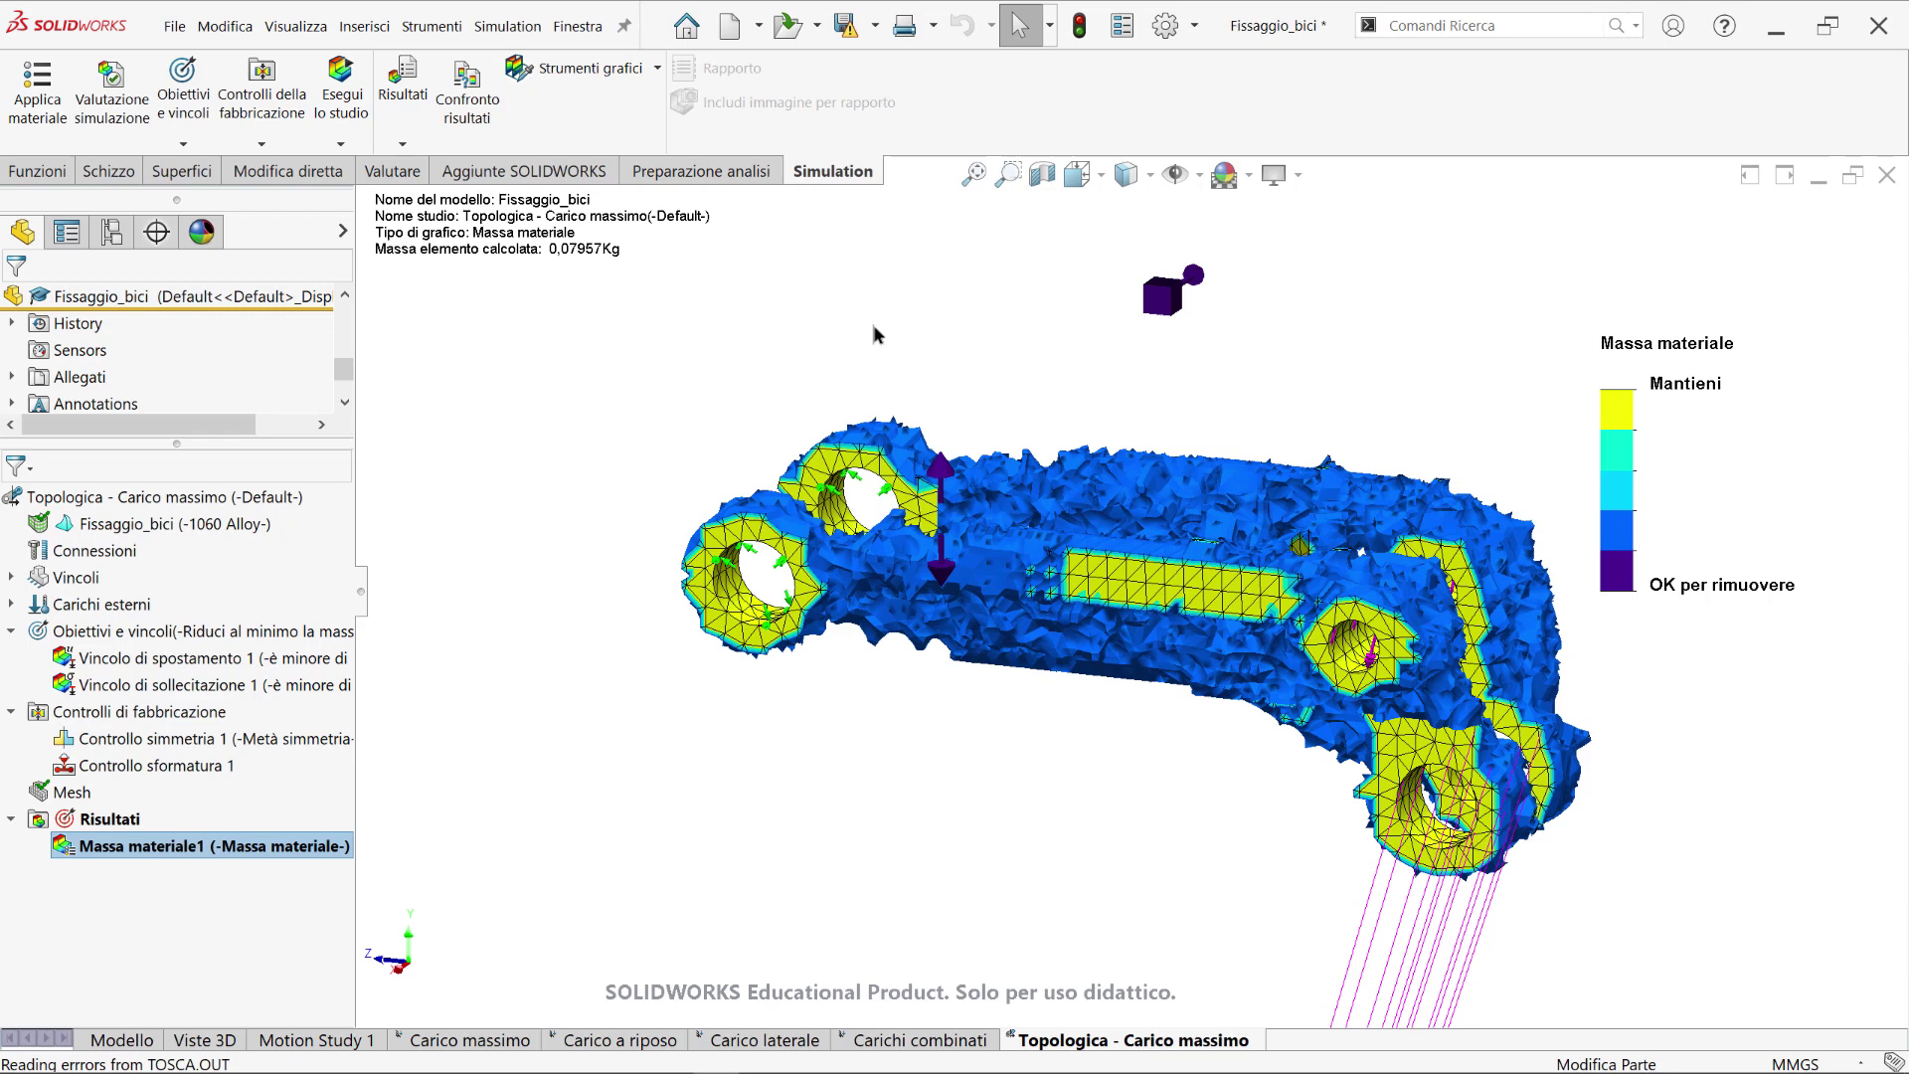
Orbit and zoom the Massa materiale1 plot to a side-on oblique view.
mouse_move(1277, 568)
middle_mouse_down()
mouse_move(1261, 539)
mouse_move(970, 666)
mouse_move(751, 520)
mouse_move(1009, 546)
mouse_move(1240, 898)
mouse_move(1218, 758)
mouse_move(1121, 470)
mouse_move(1110, 512)
middle_mouse_up()
scroll(1110, 512, "down", 2)
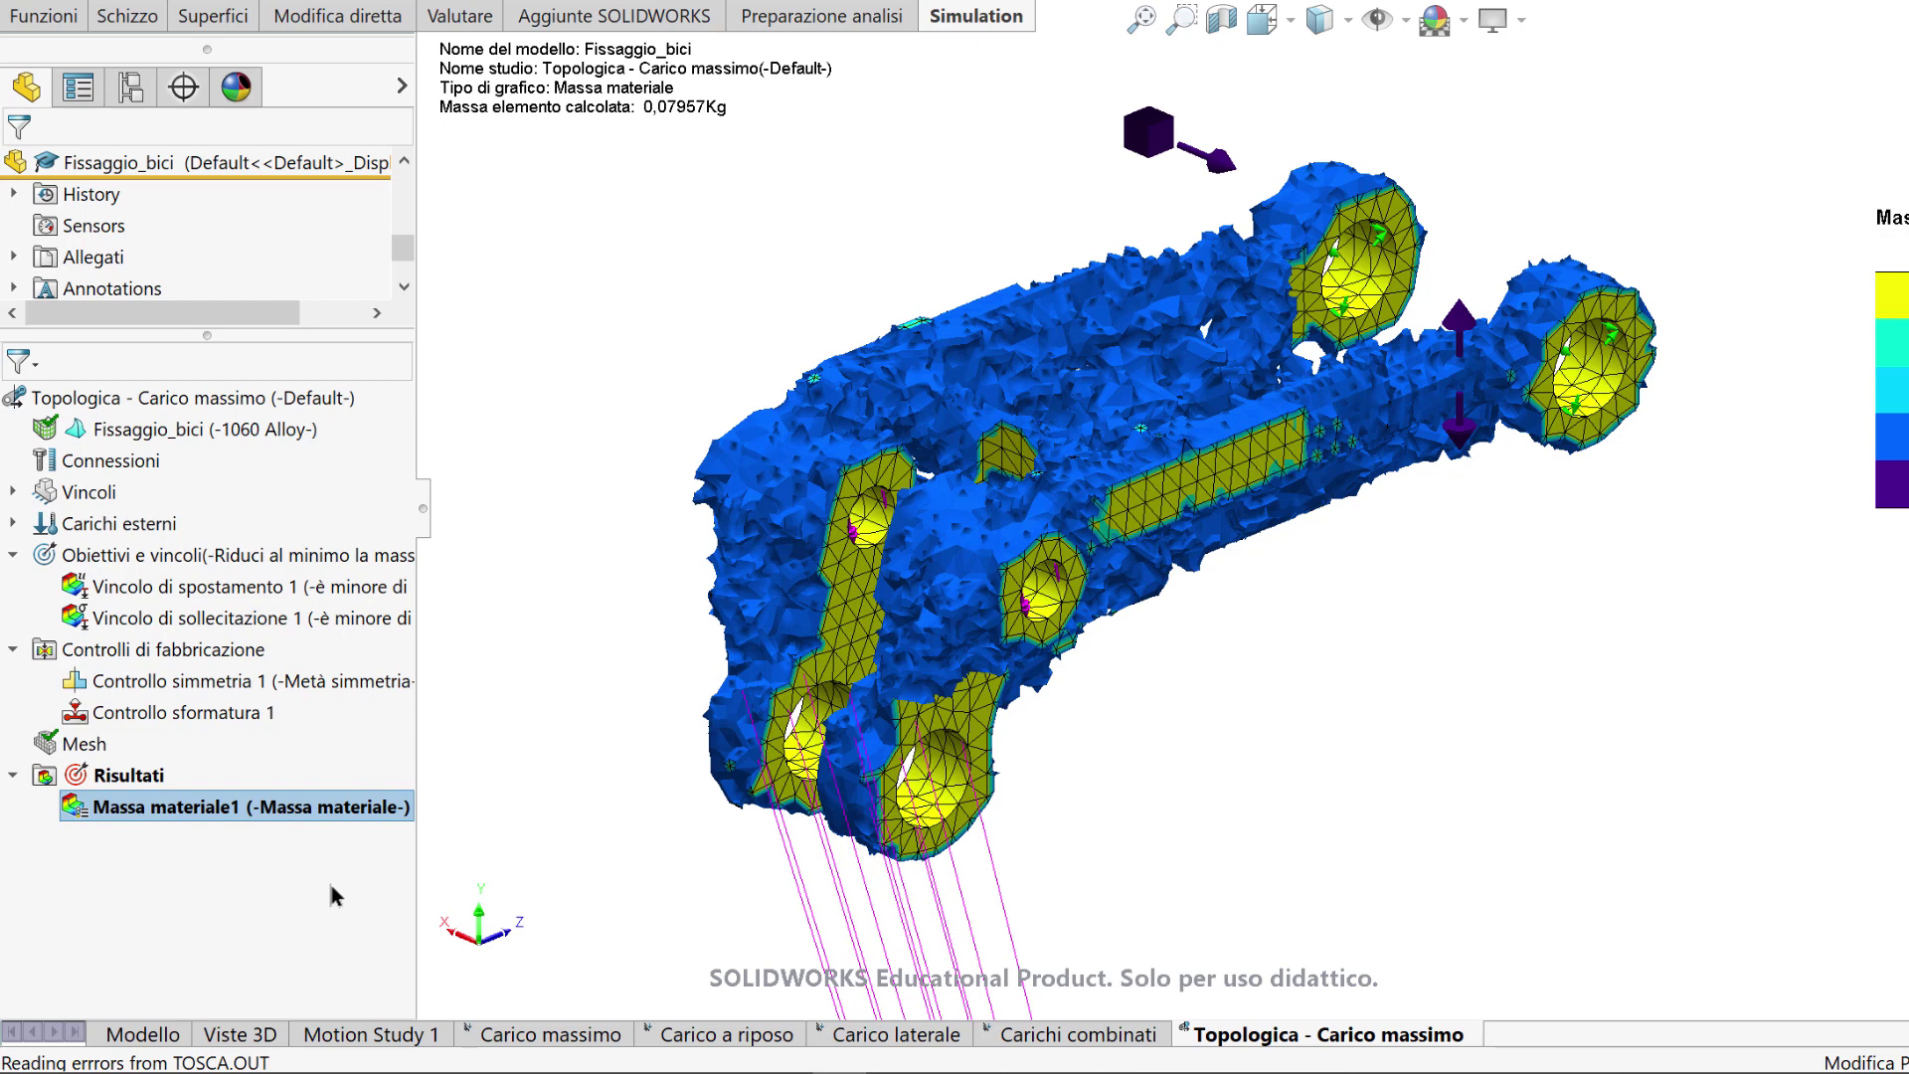
Add a default VON topology stress plot on Risultati, peaking at 36,6 MPa.
right_click(133, 779)
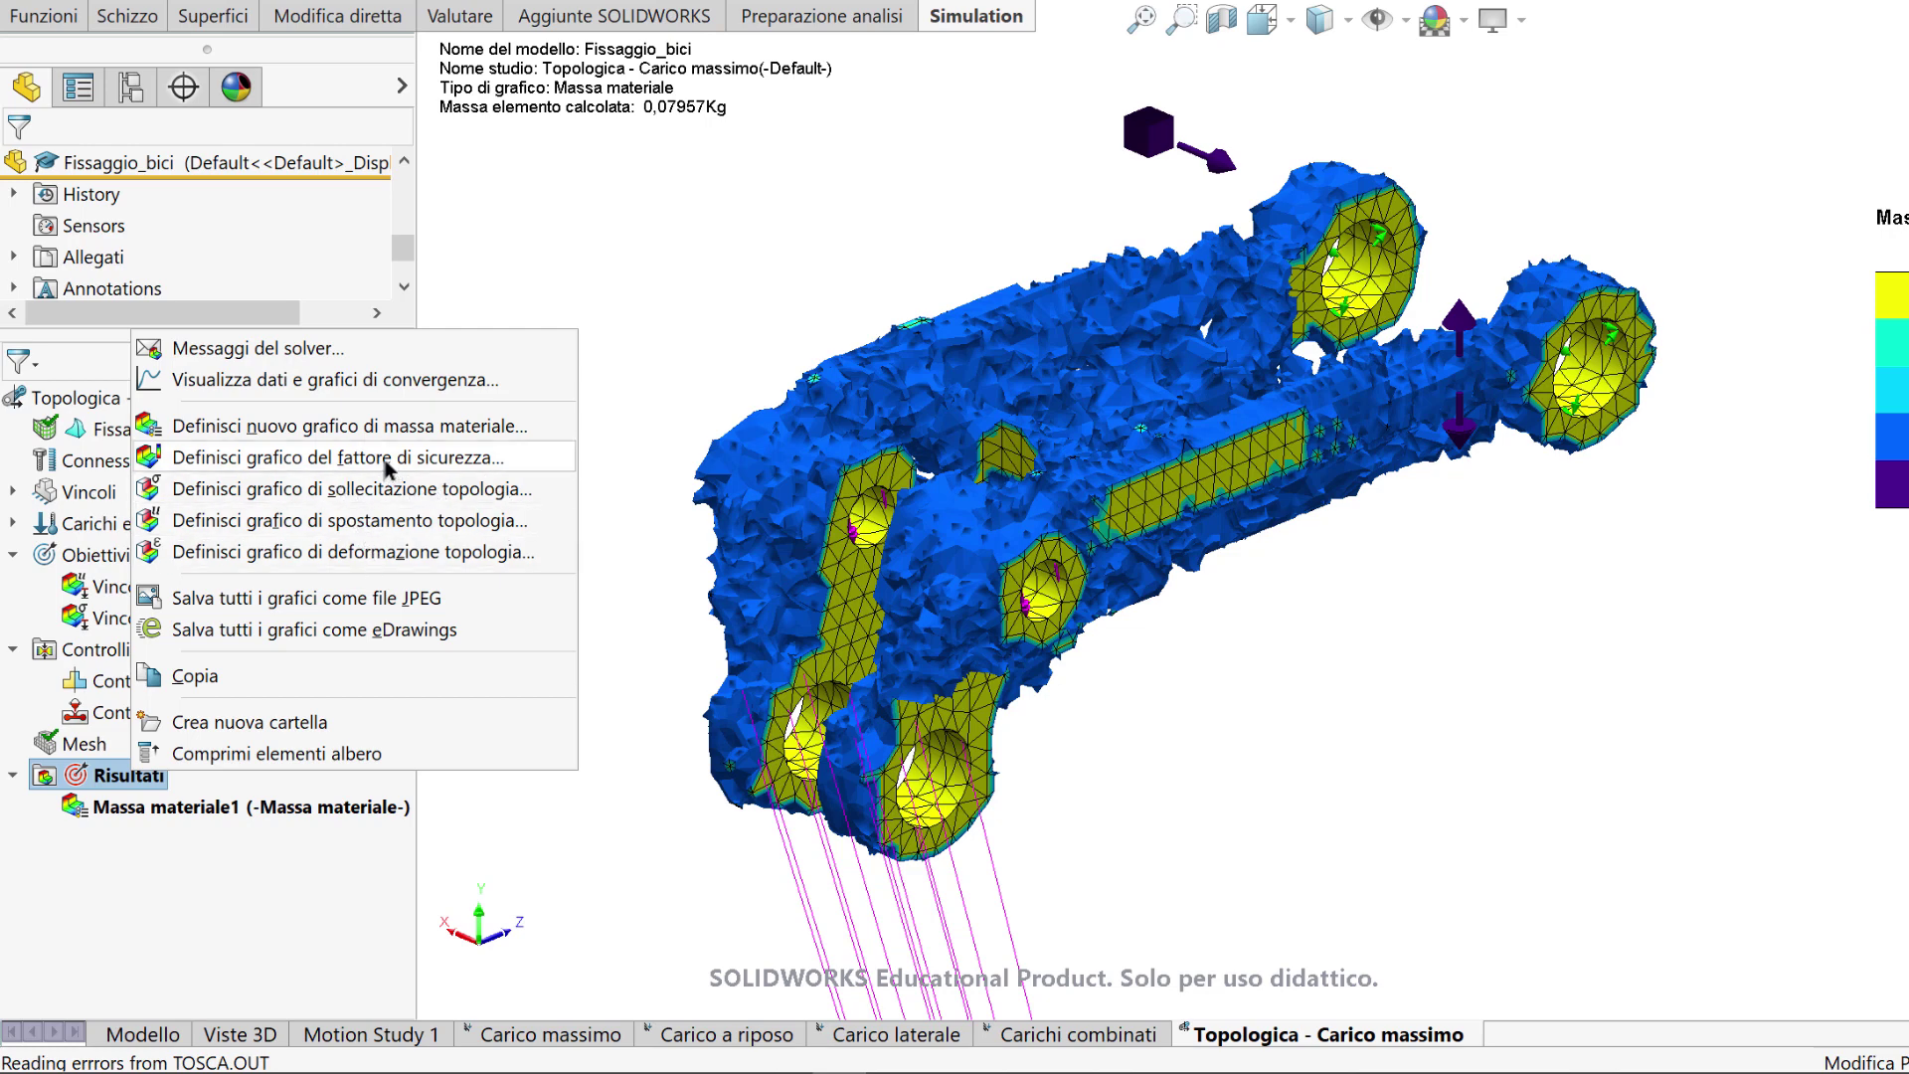
left_click(383, 497)
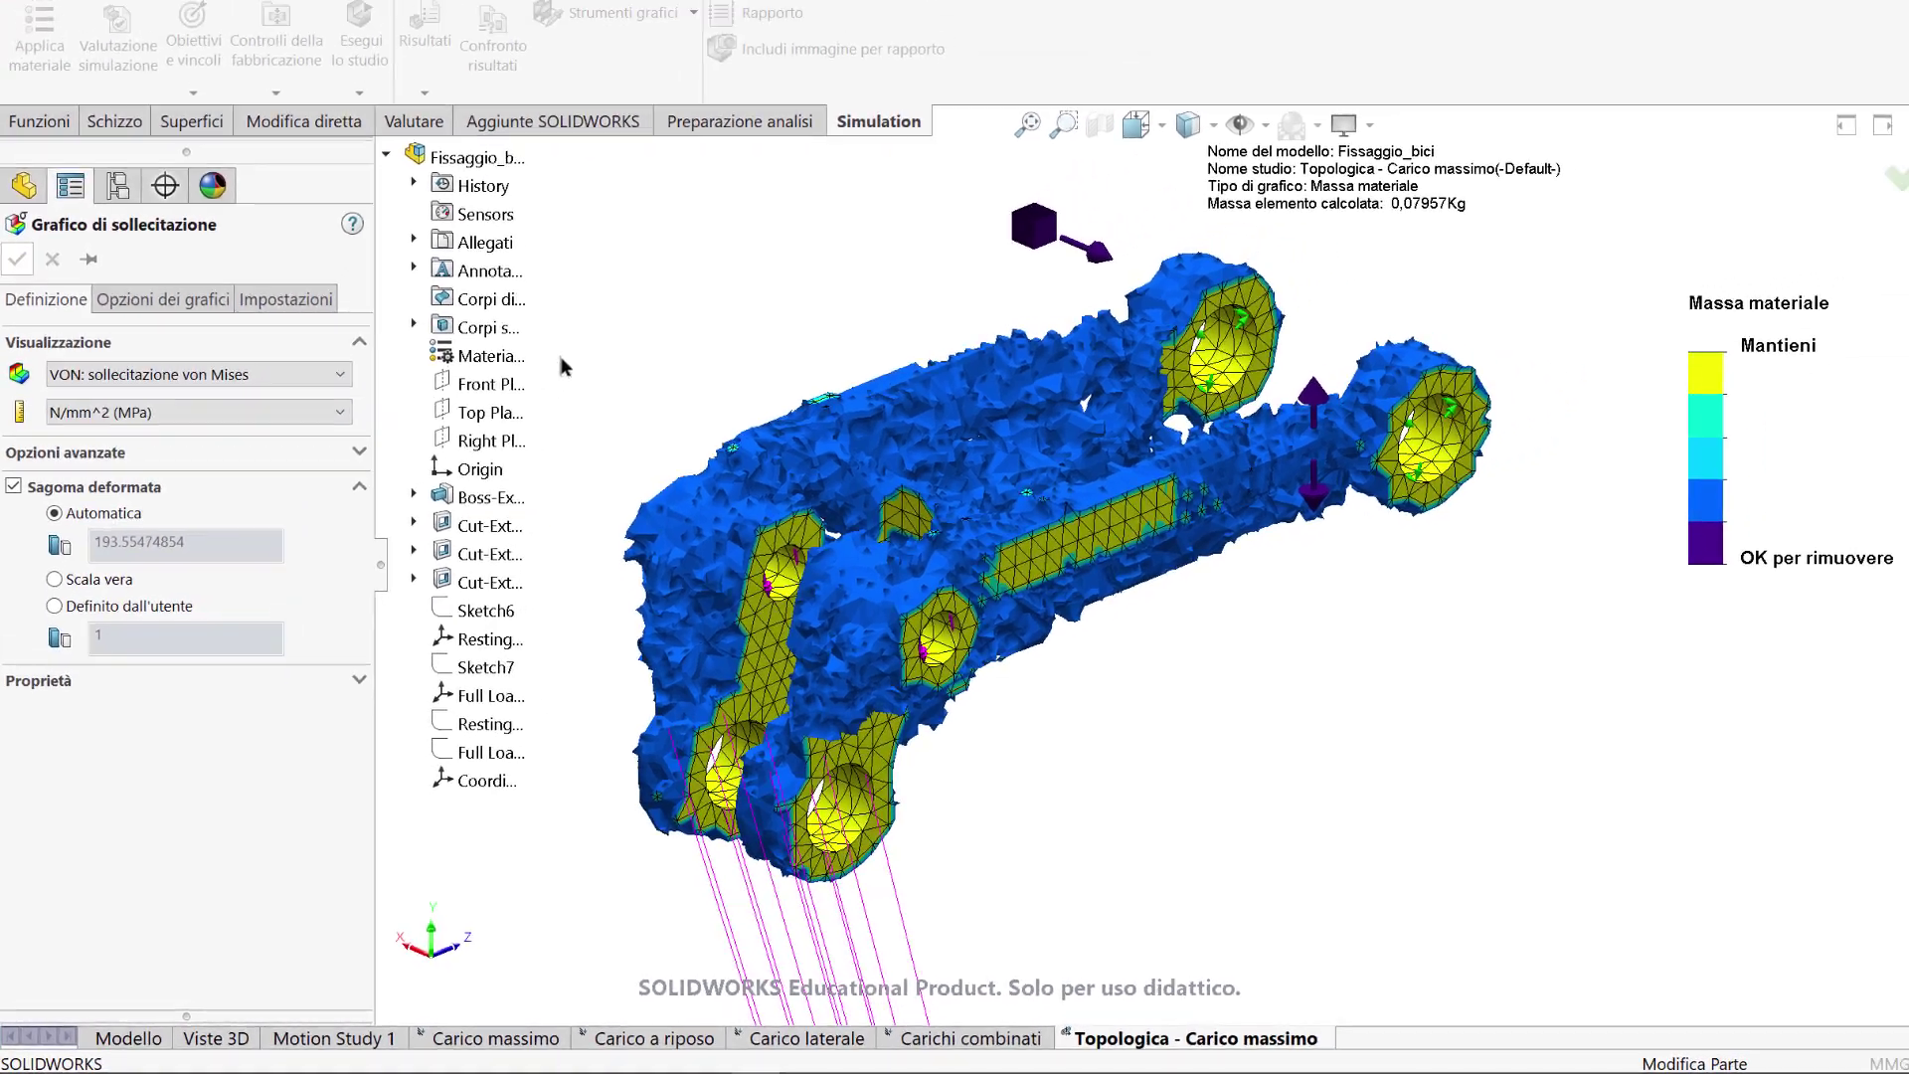
left_click(20, 173)
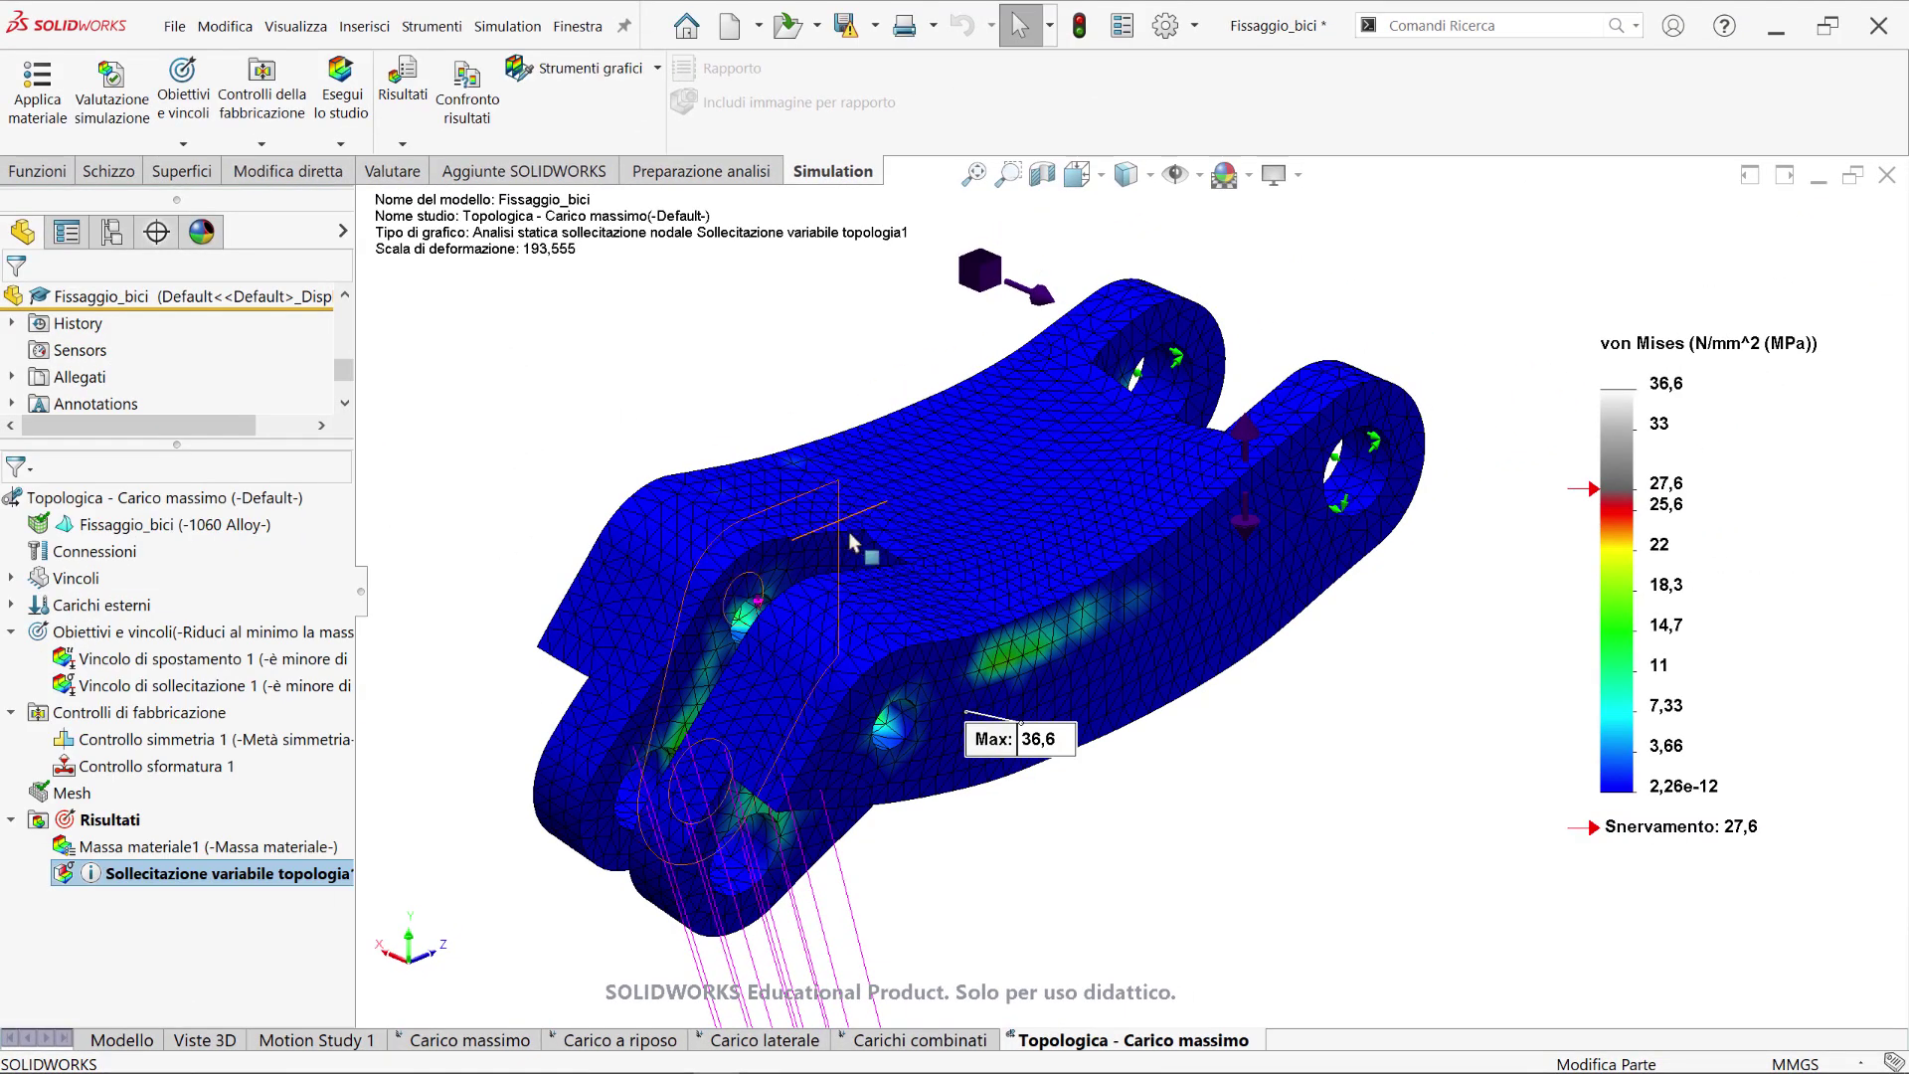
scroll(1113, 596, "up", 2)
middle_click_drag(1141, 591, 954, 590)
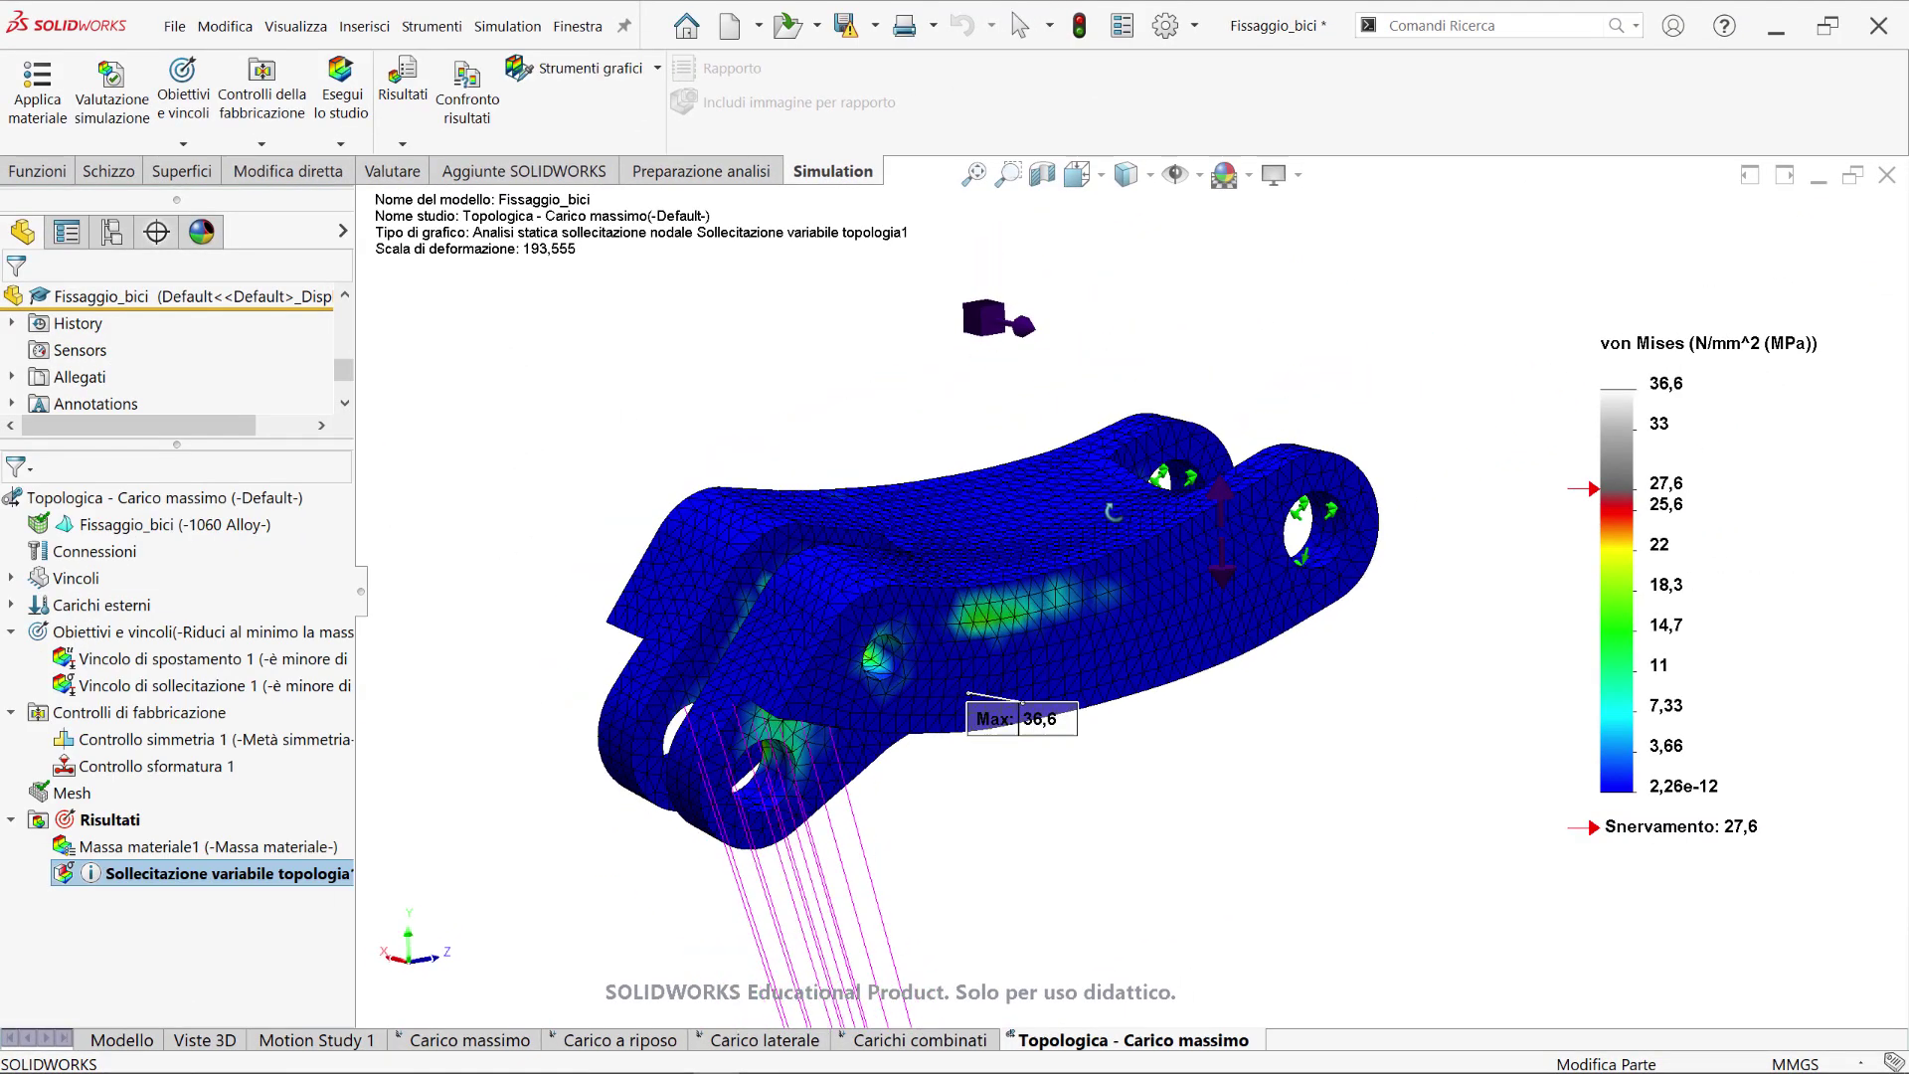
left_click(106, 875)
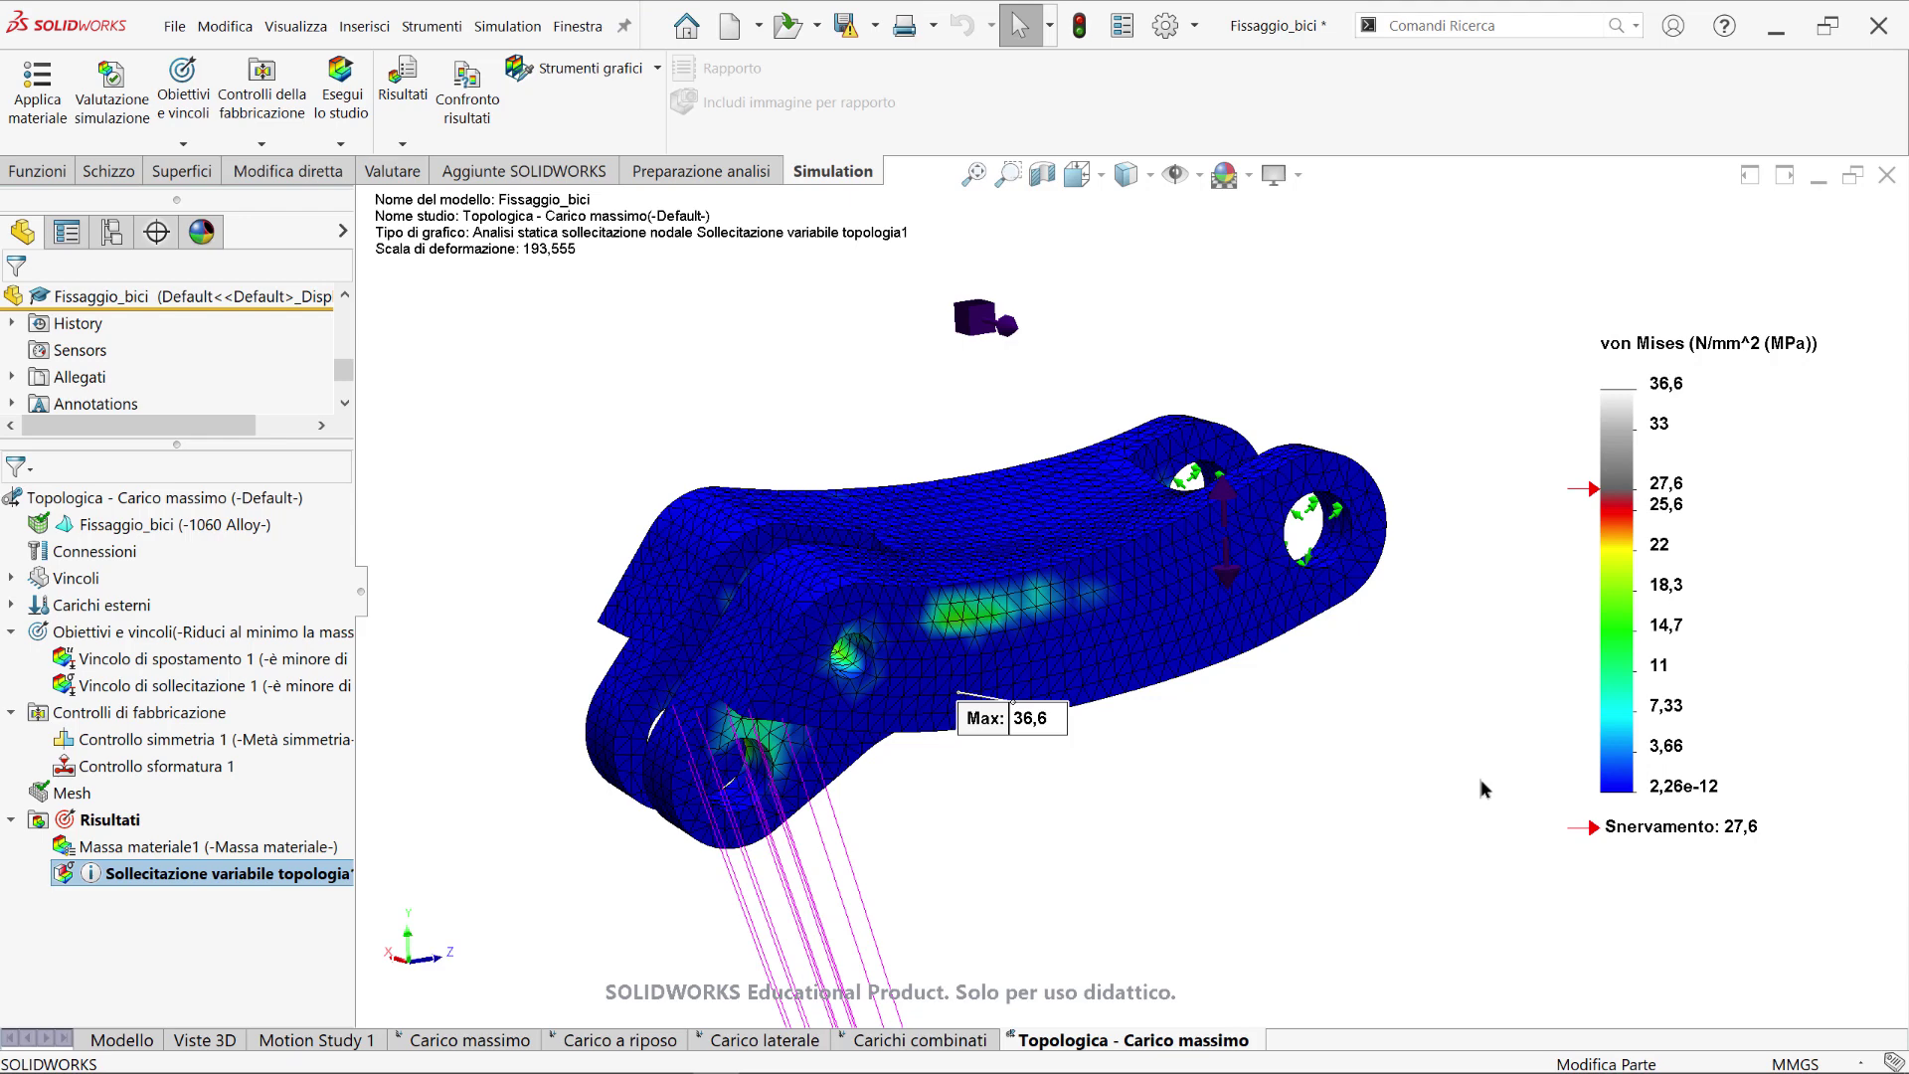
mouse_move(1112, 658)
middle_mouse_down()
mouse_move(1106, 689)
mouse_move(1061, 441)
middle_mouse_up()
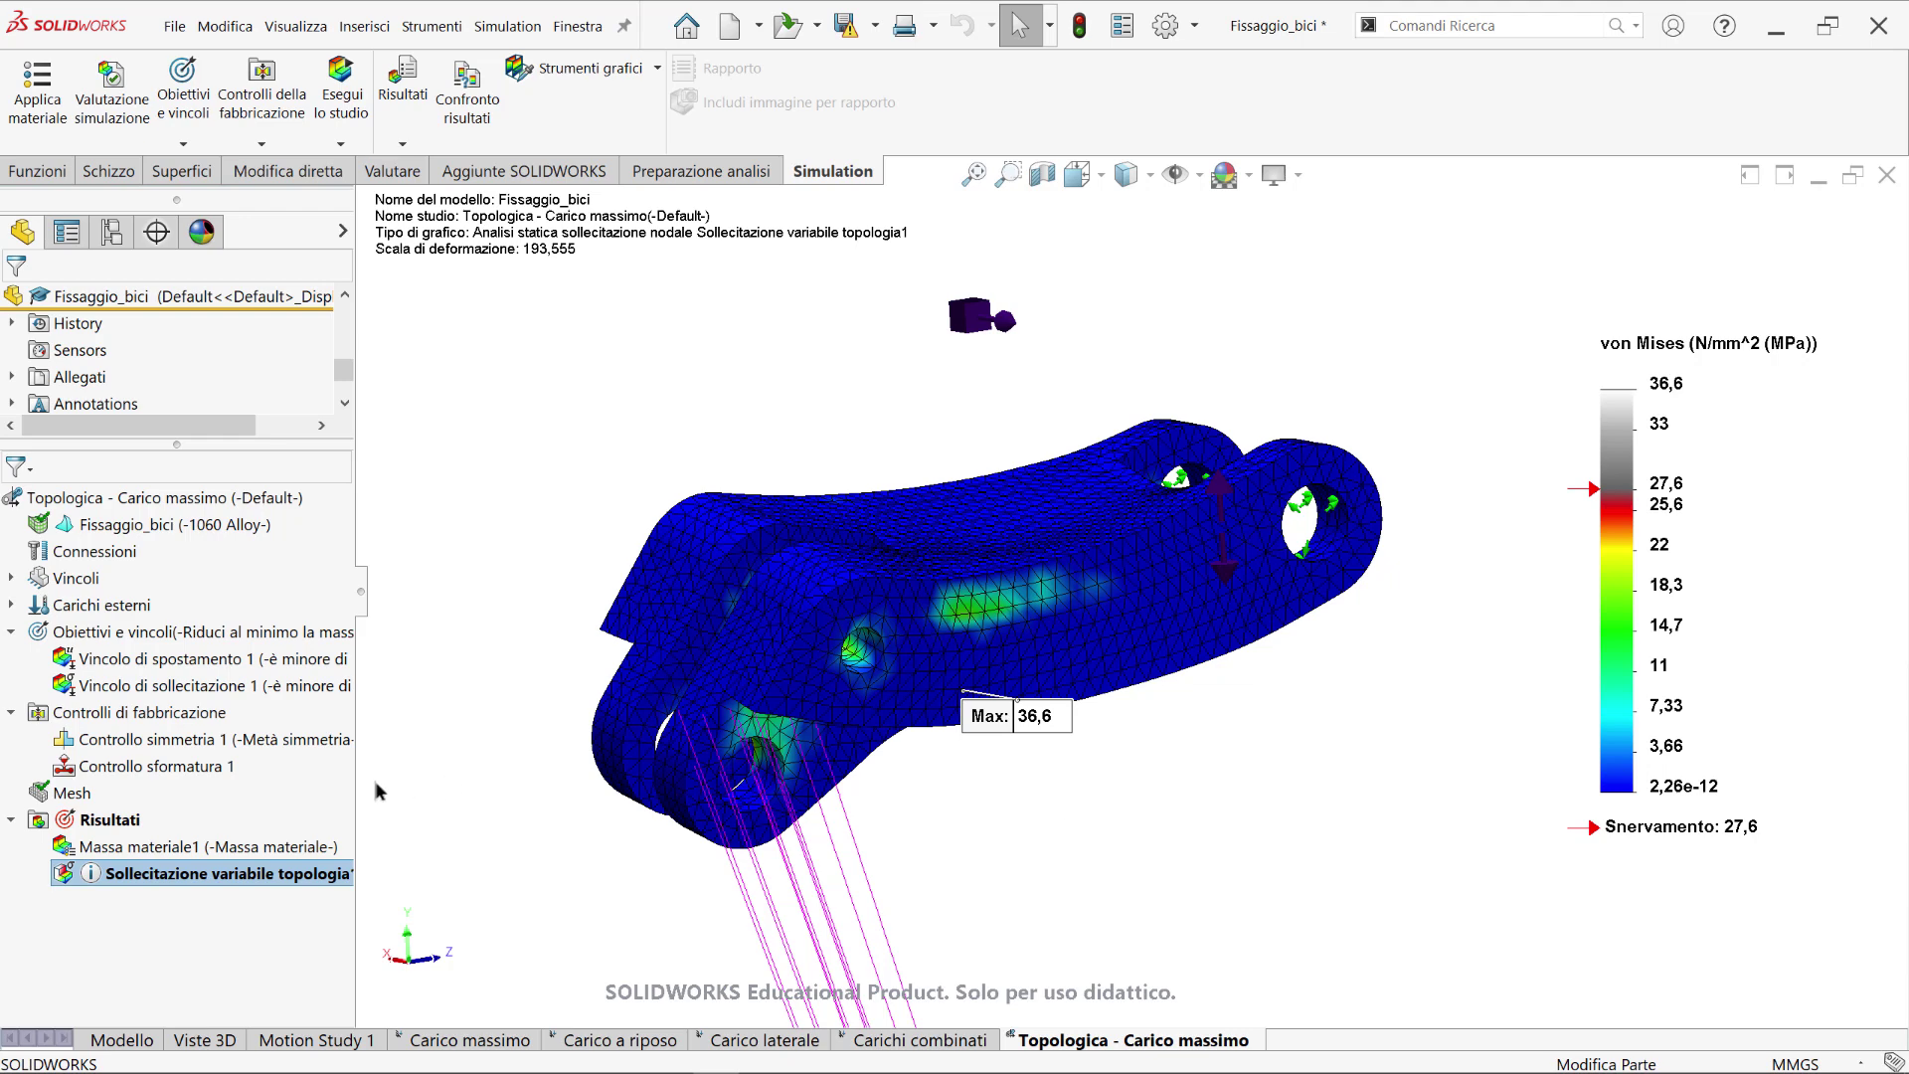
left_click(125, 849)
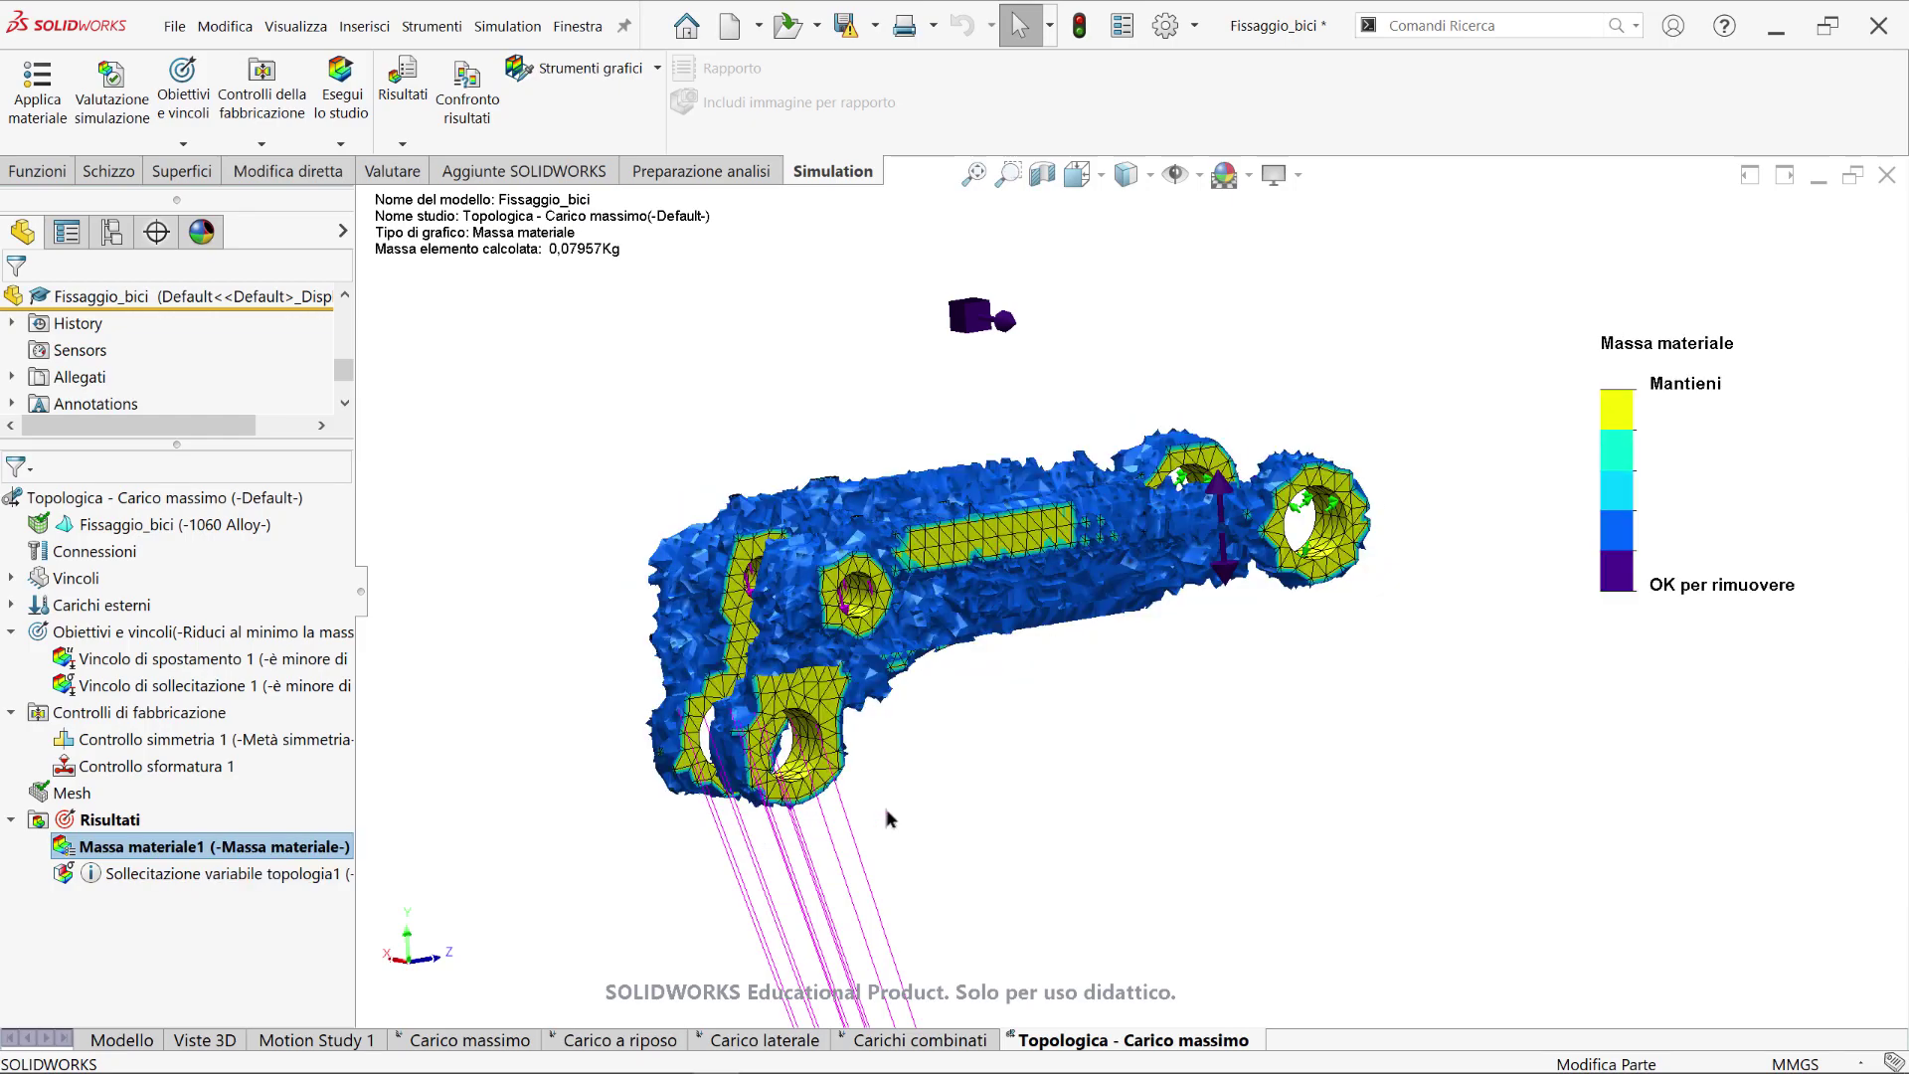
mouse_move(1046, 584)
middle_mouse_down()
mouse_move(974, 923)
mouse_move(853, 573)
mouse_move(1202, 667)
mouse_move(1502, 865)
mouse_move(1567, 797)
middle_mouse_up()
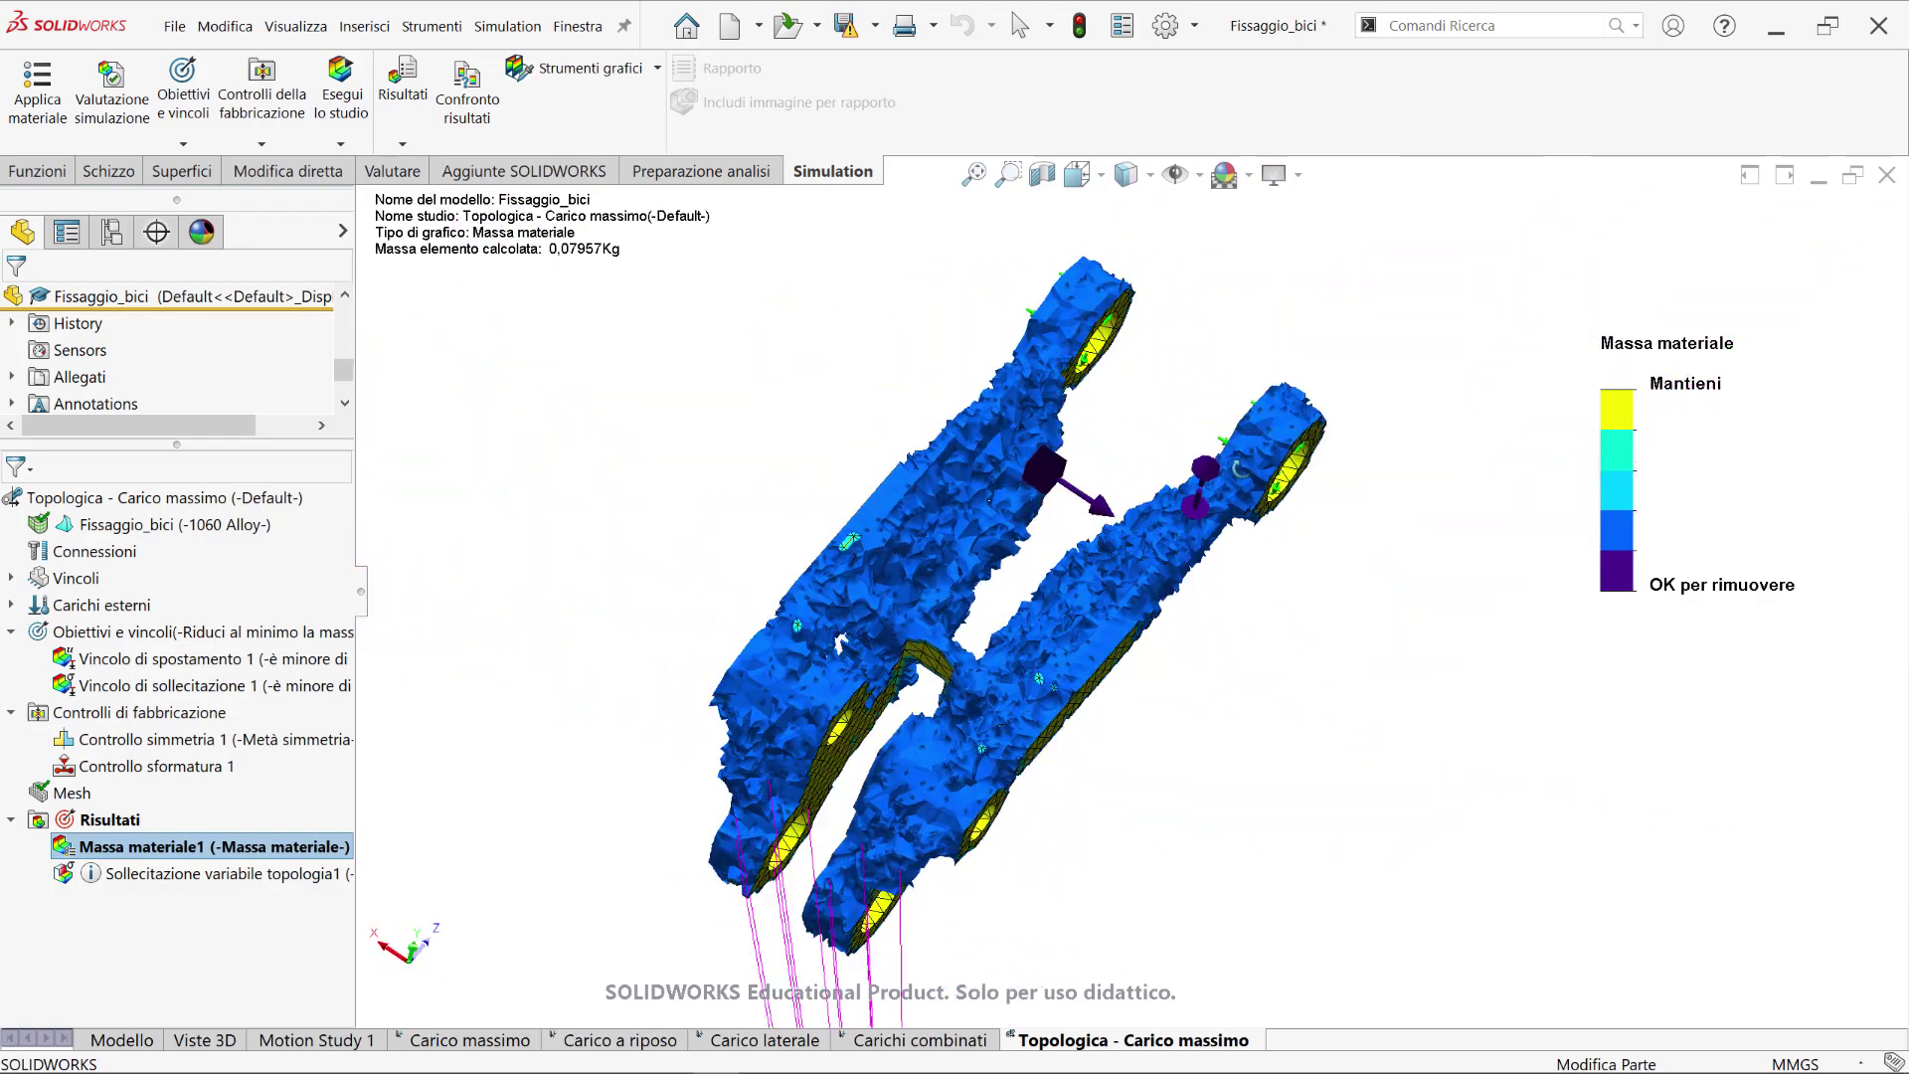
middle_click_drag(1566, 797, 1726, 404)
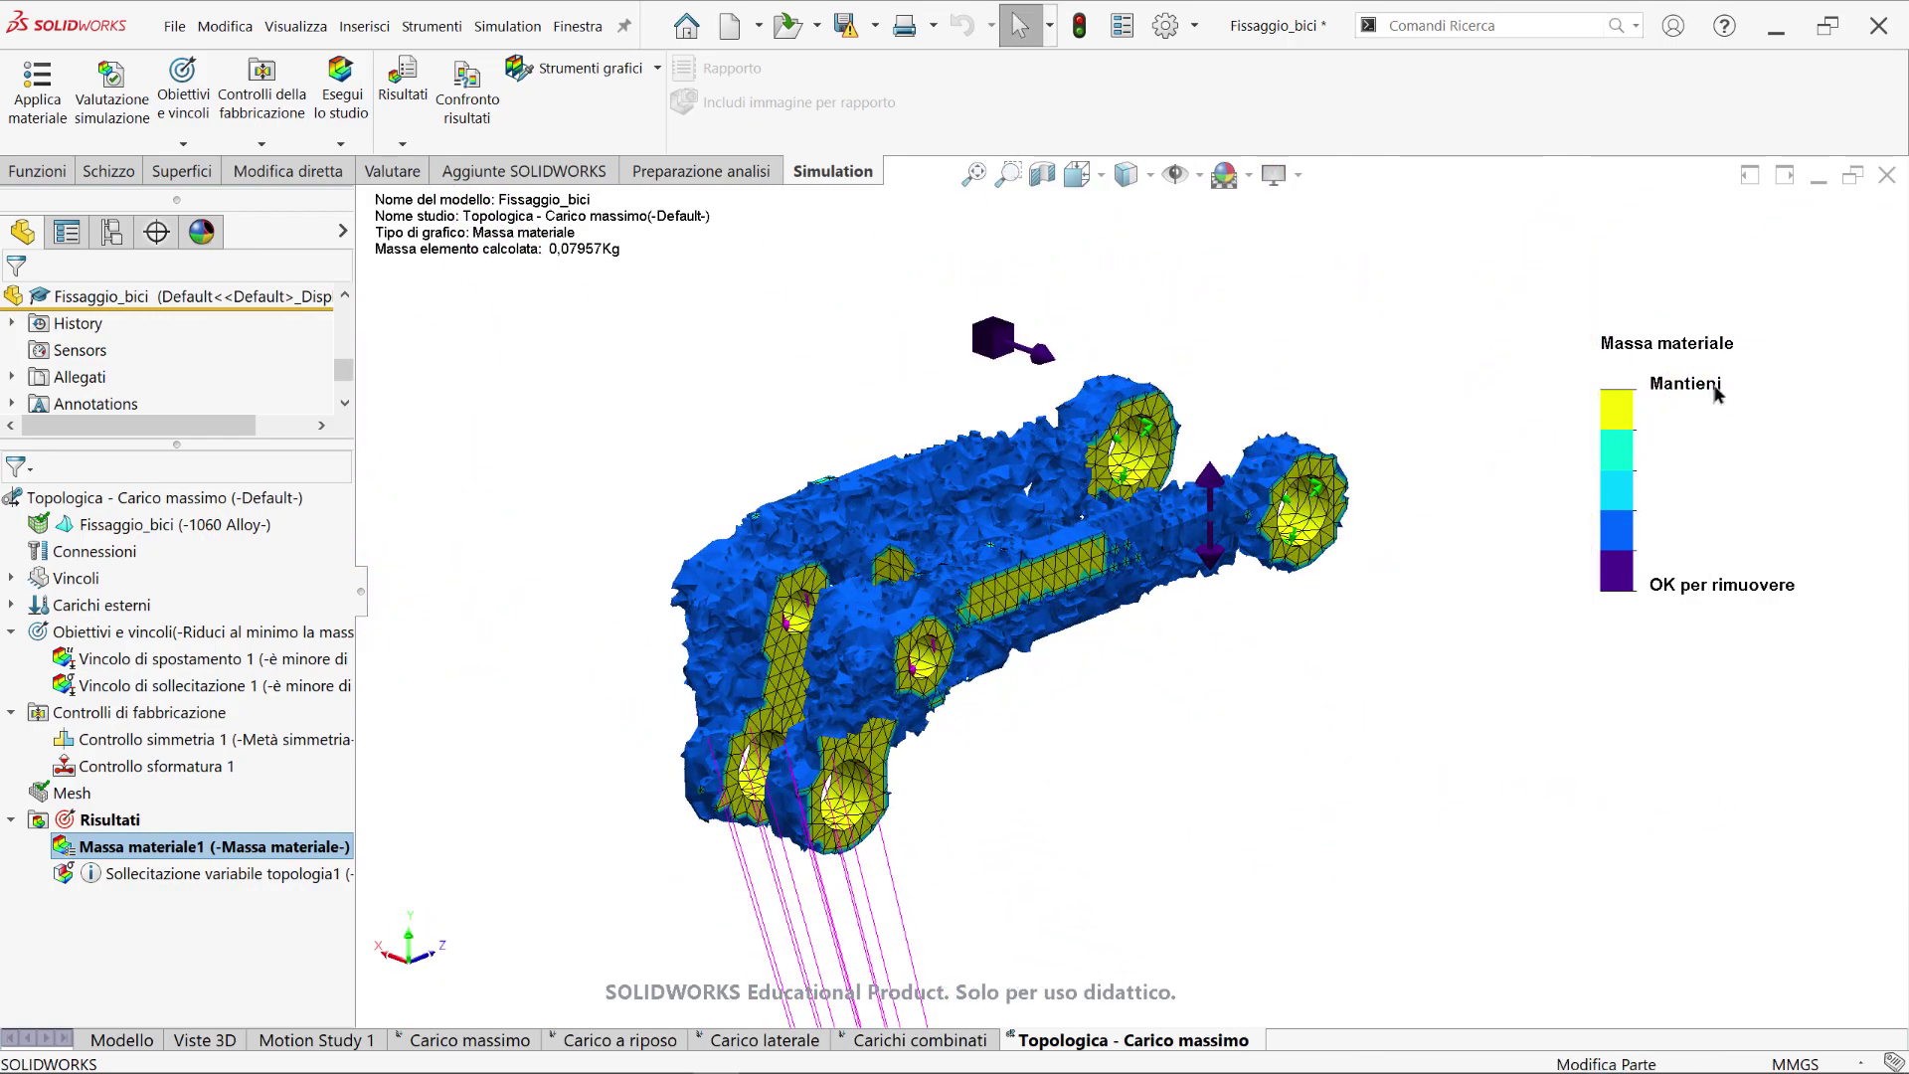
scroll(1063, 661, "down", 2)
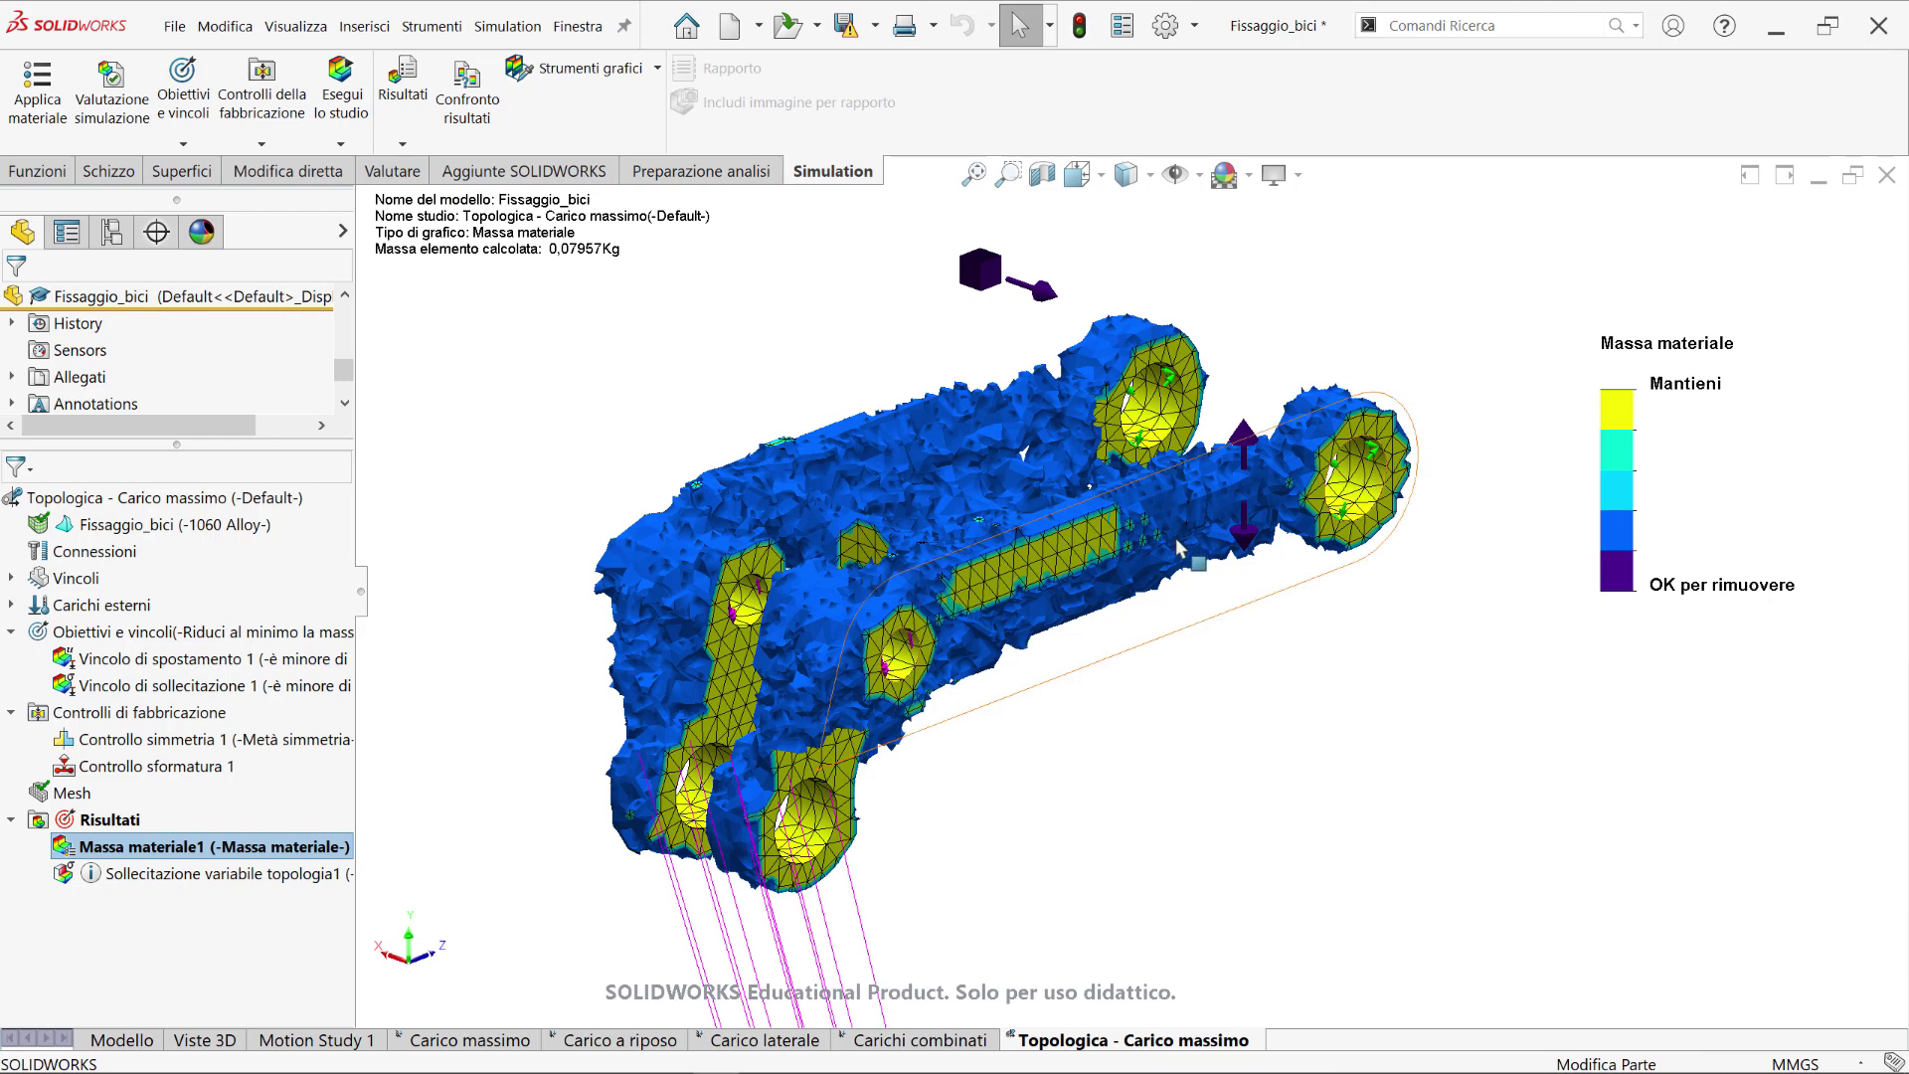
mouse_move(1176, 547)
middle_mouse_down()
mouse_move(1693, 559)
mouse_move(1303, 753)
middle_mouse_up()
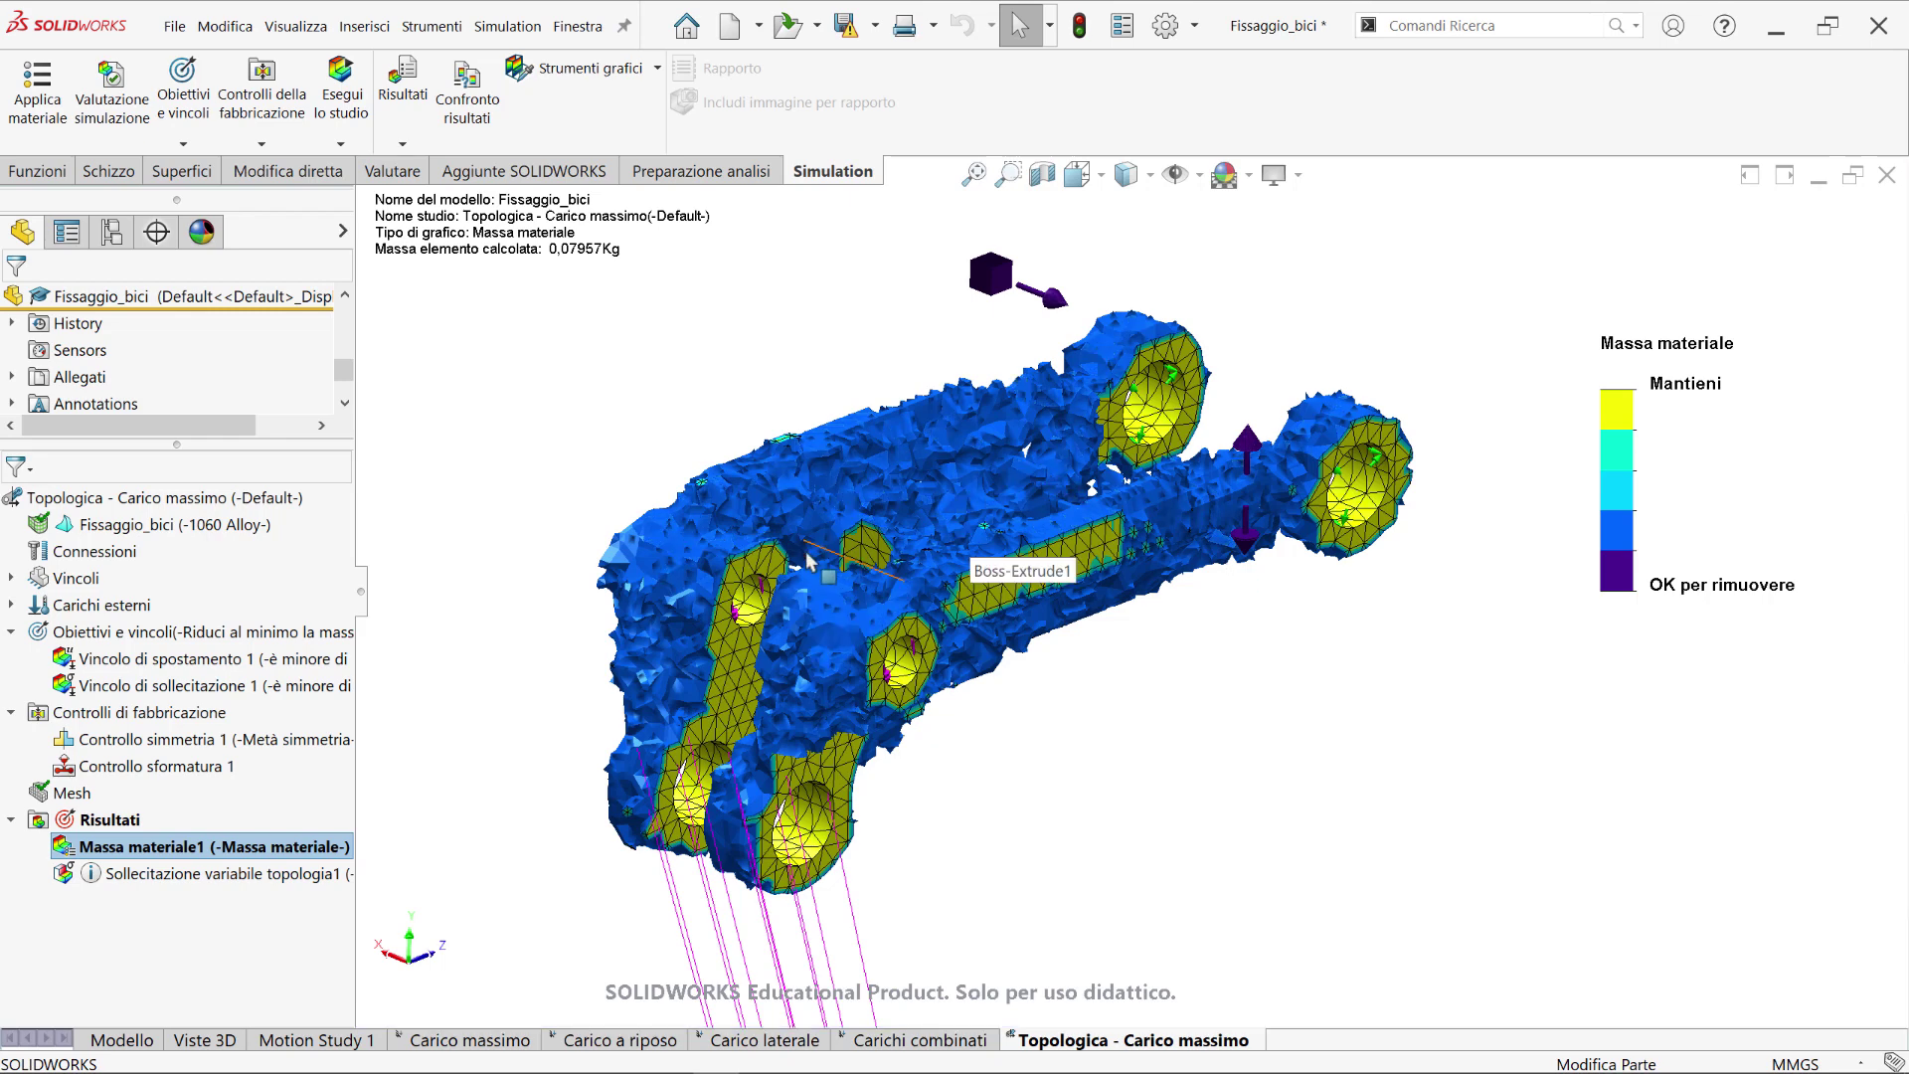
mouse_move(807, 562)
middle_mouse_down()
mouse_move(830, 536)
mouse_move(901, 661)
mouse_move(912, 623)
middle_mouse_up()
scroll(843, 512, "down", 3)
scroll(901, 661, "down", 3)
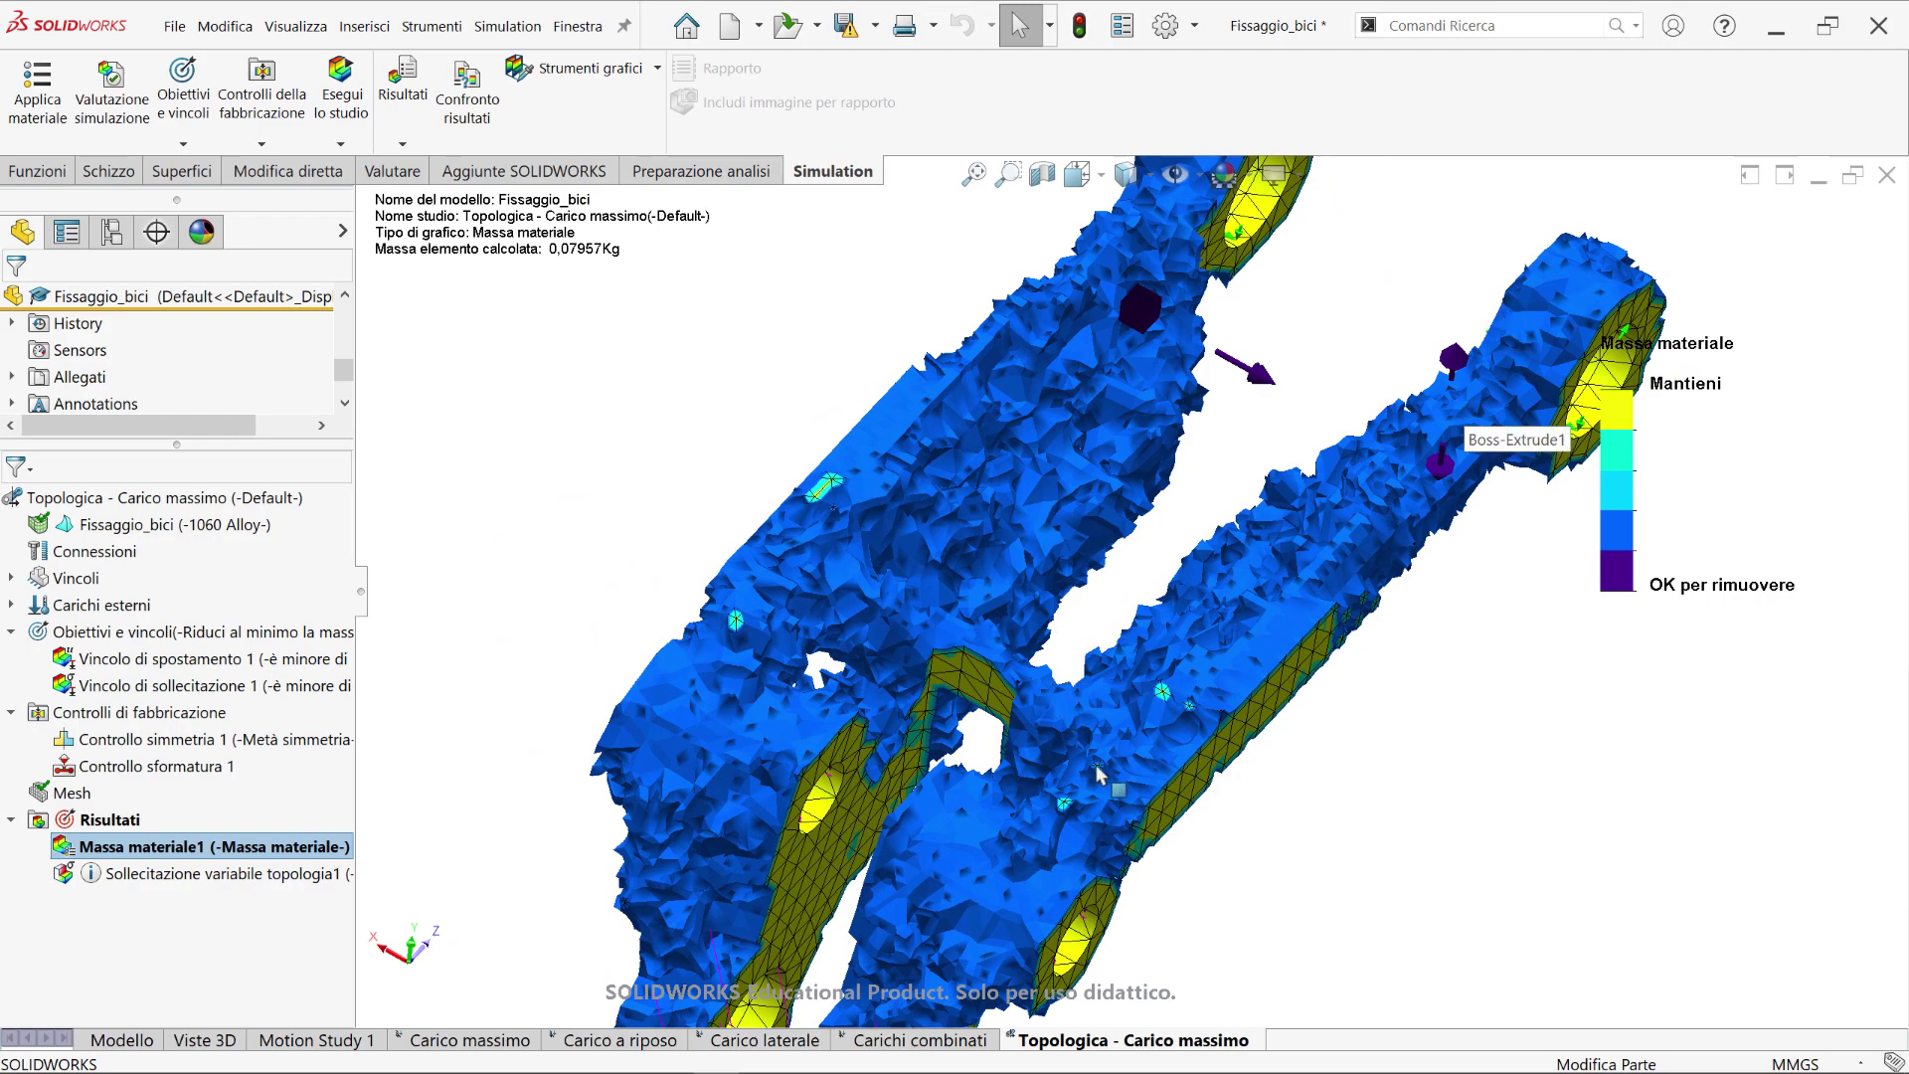
key("ctrl+7")
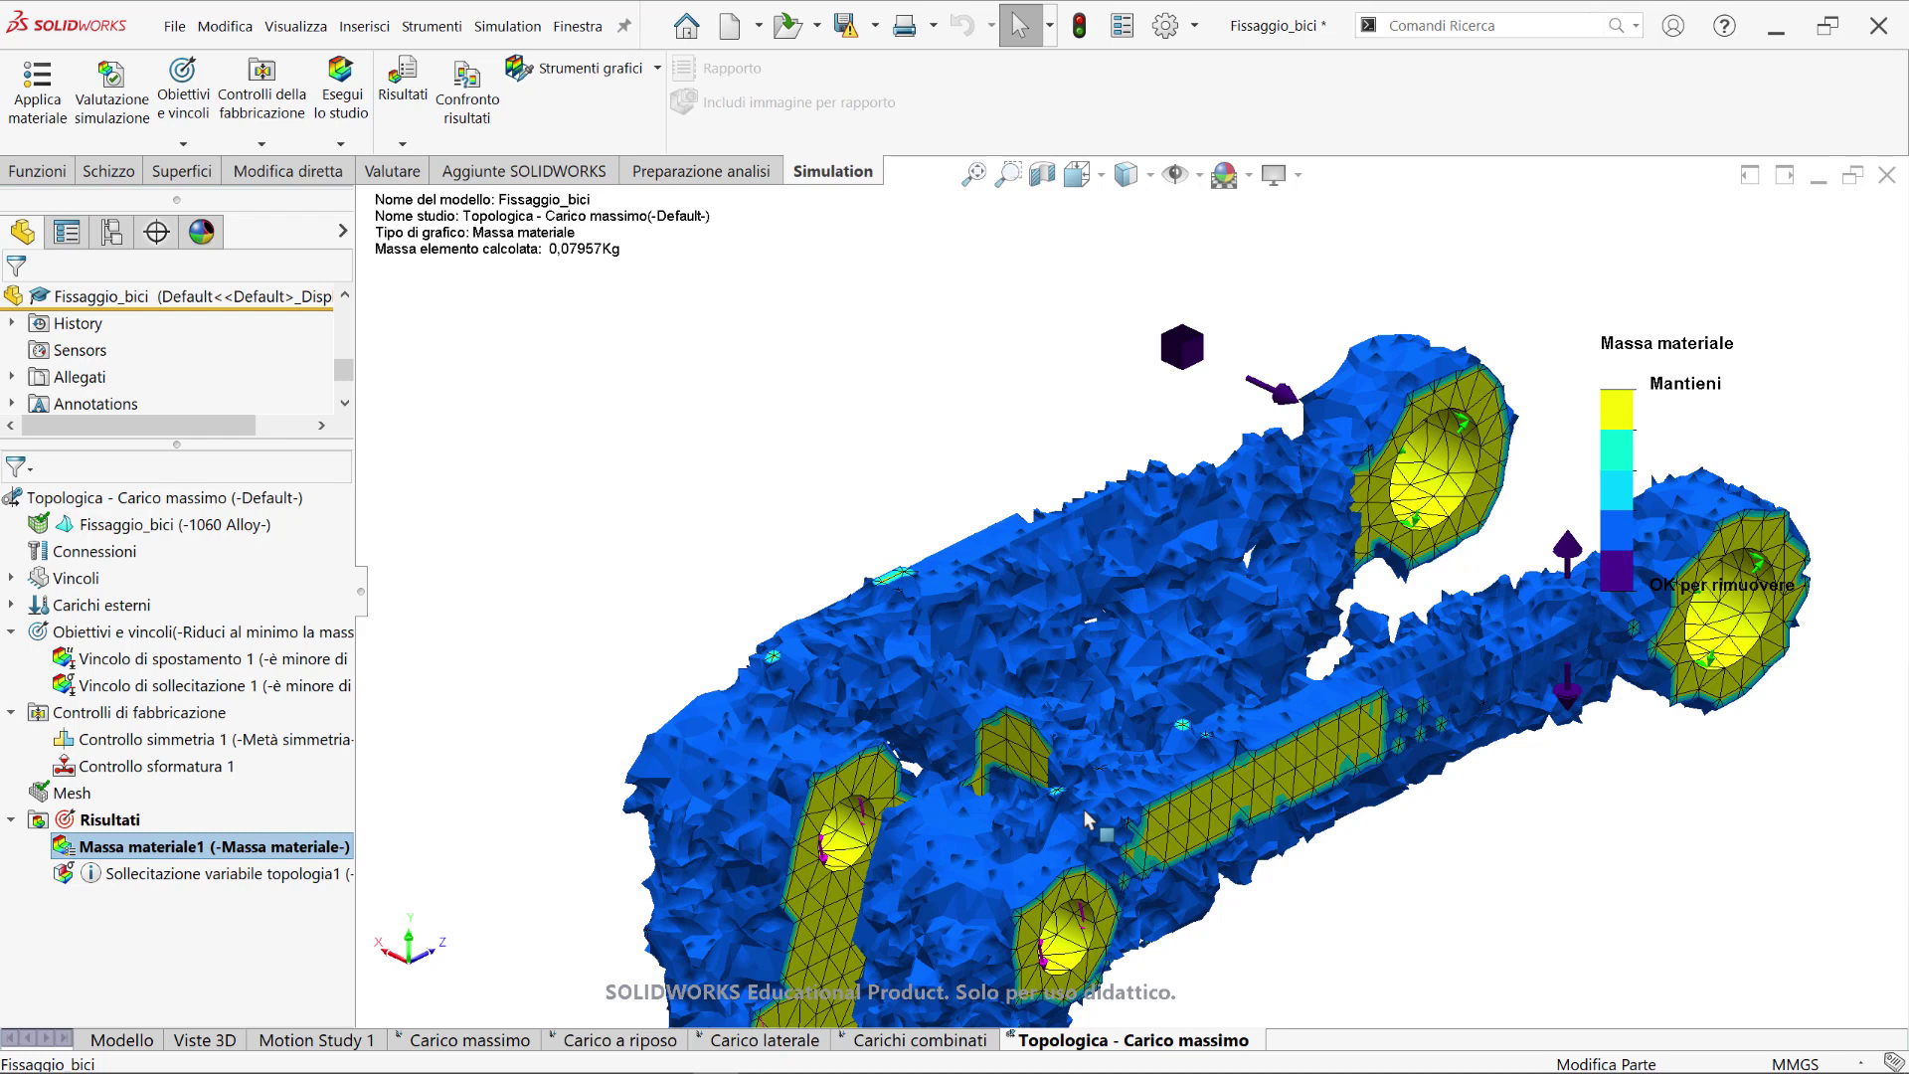
scroll(1257, 726, "up", 2)
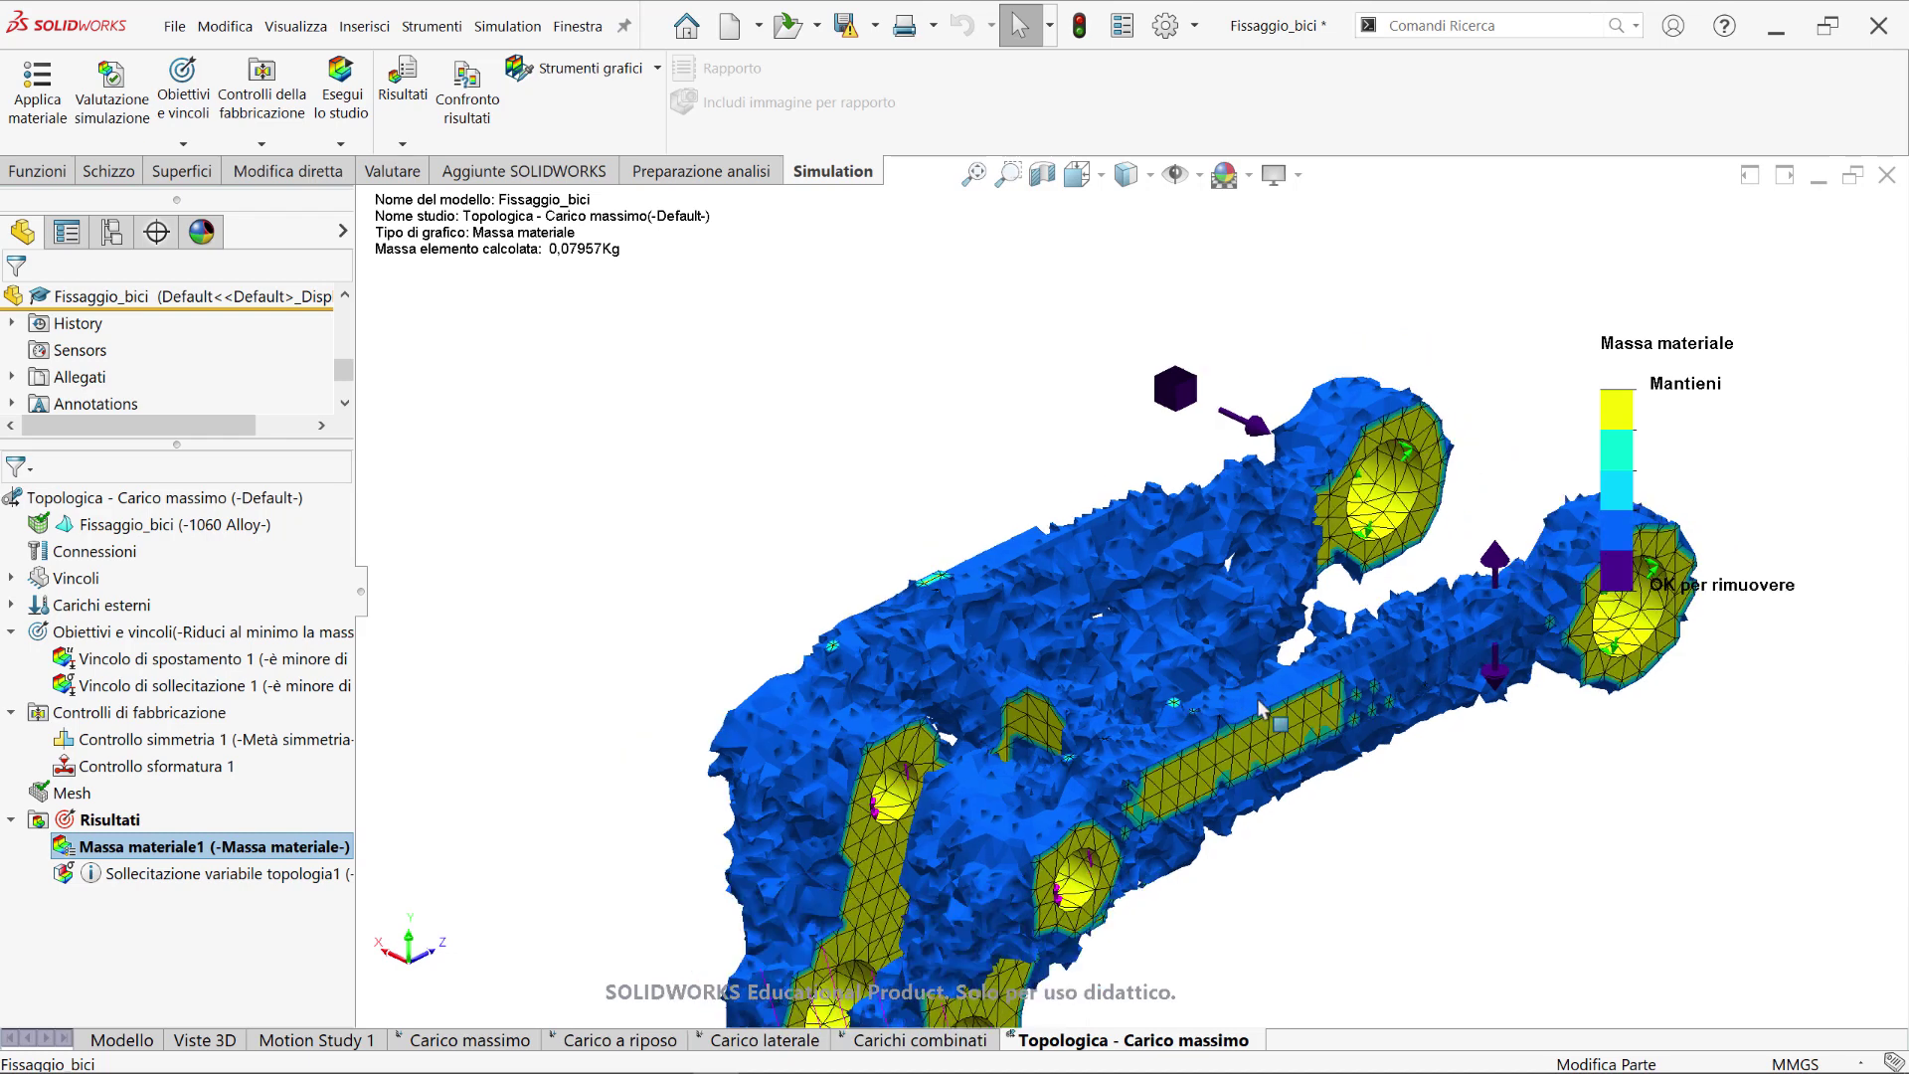
scroll(1293, 726, "up", 2)
middle_click_drag(1335, 733, 1189, 656, "ctrl")
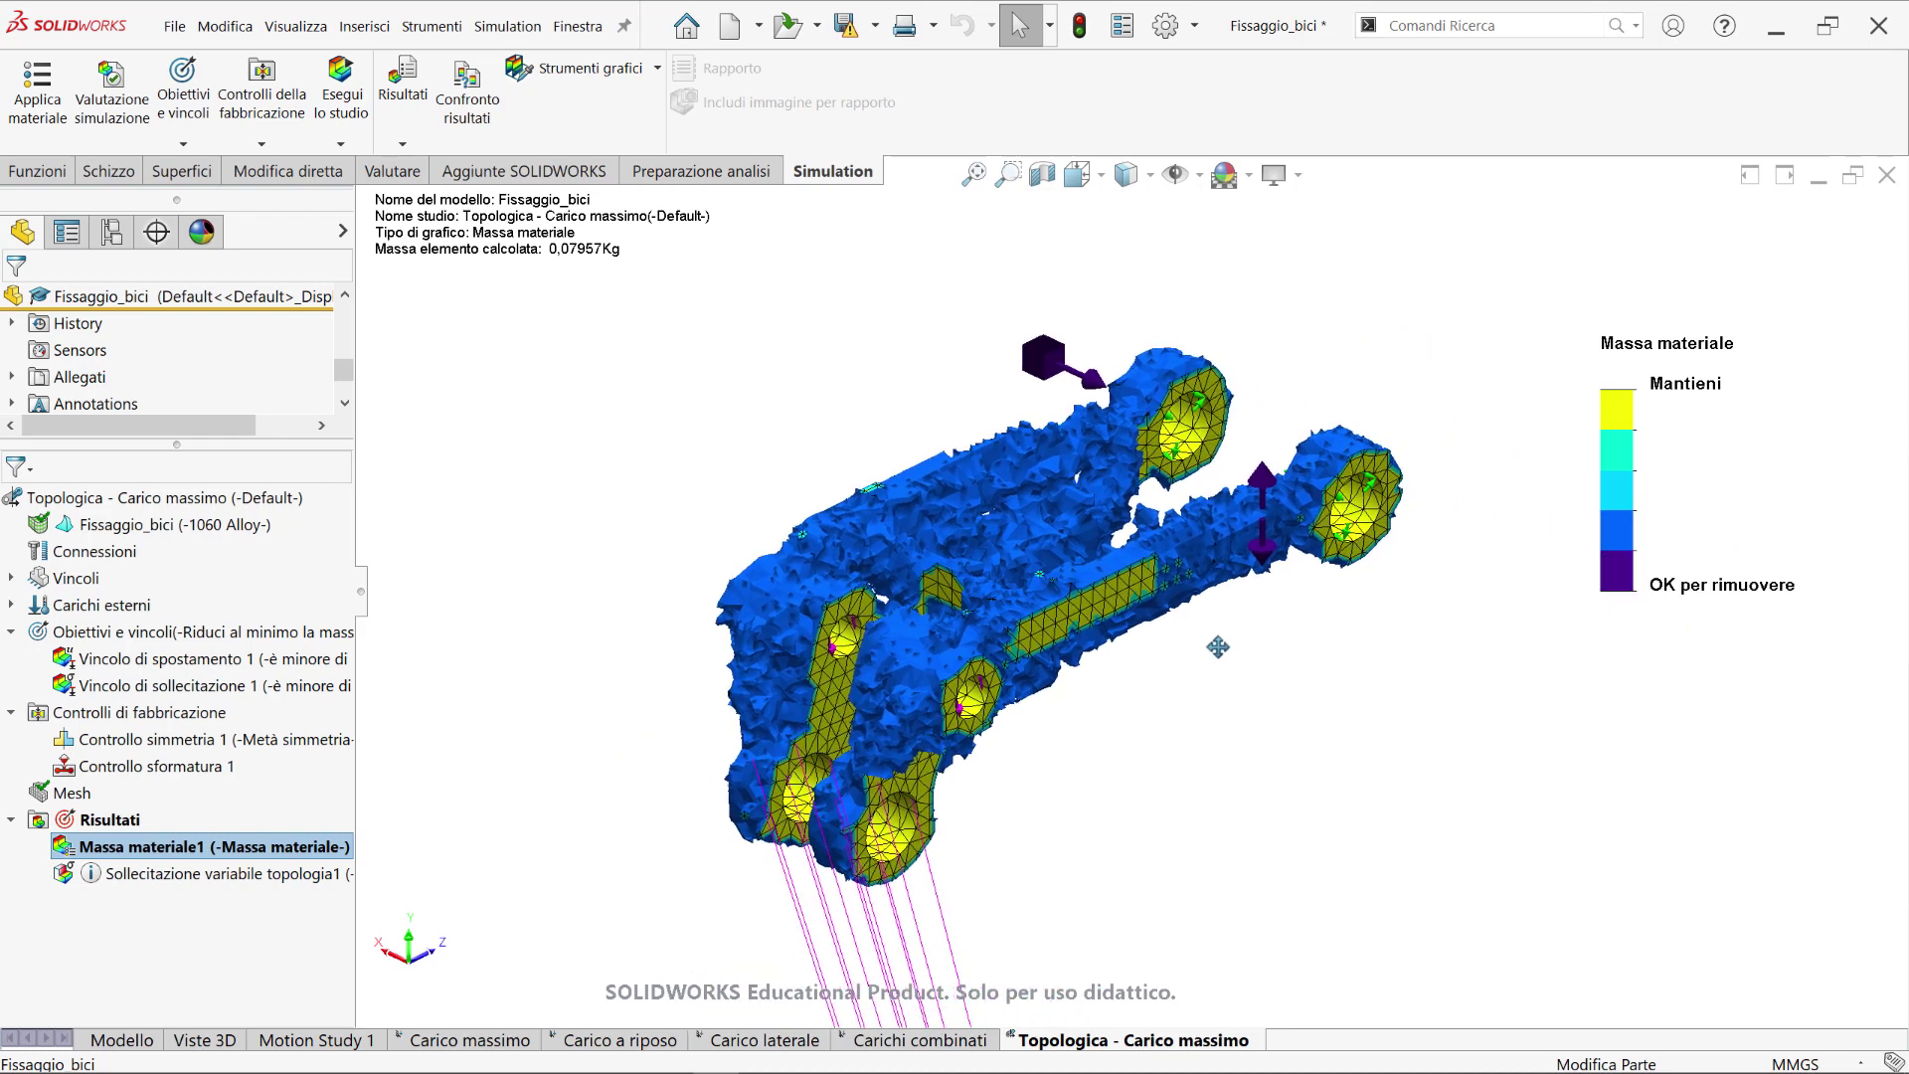
Edit the Massa materiale1 definition, currently 0.079575 Kg at 23% of original mass.
right_click(147, 850)
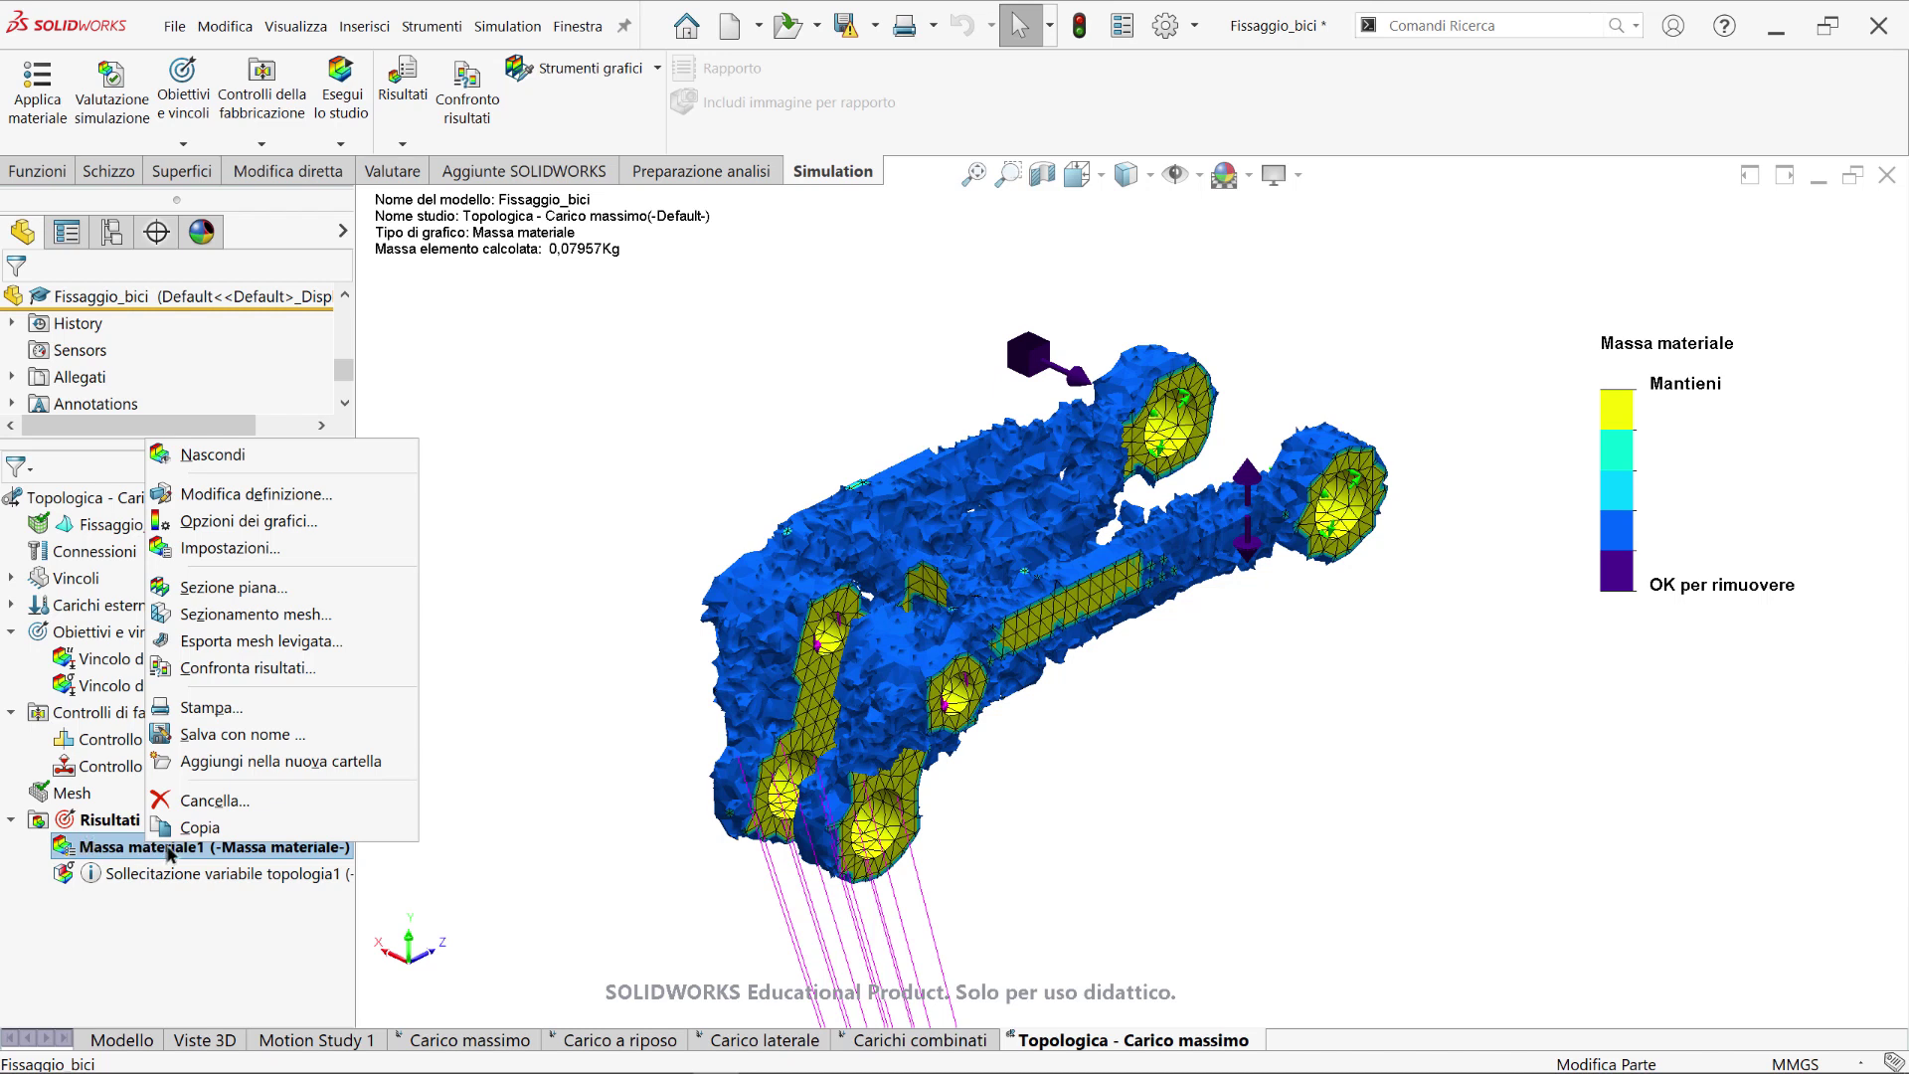
left_click(333, 503)
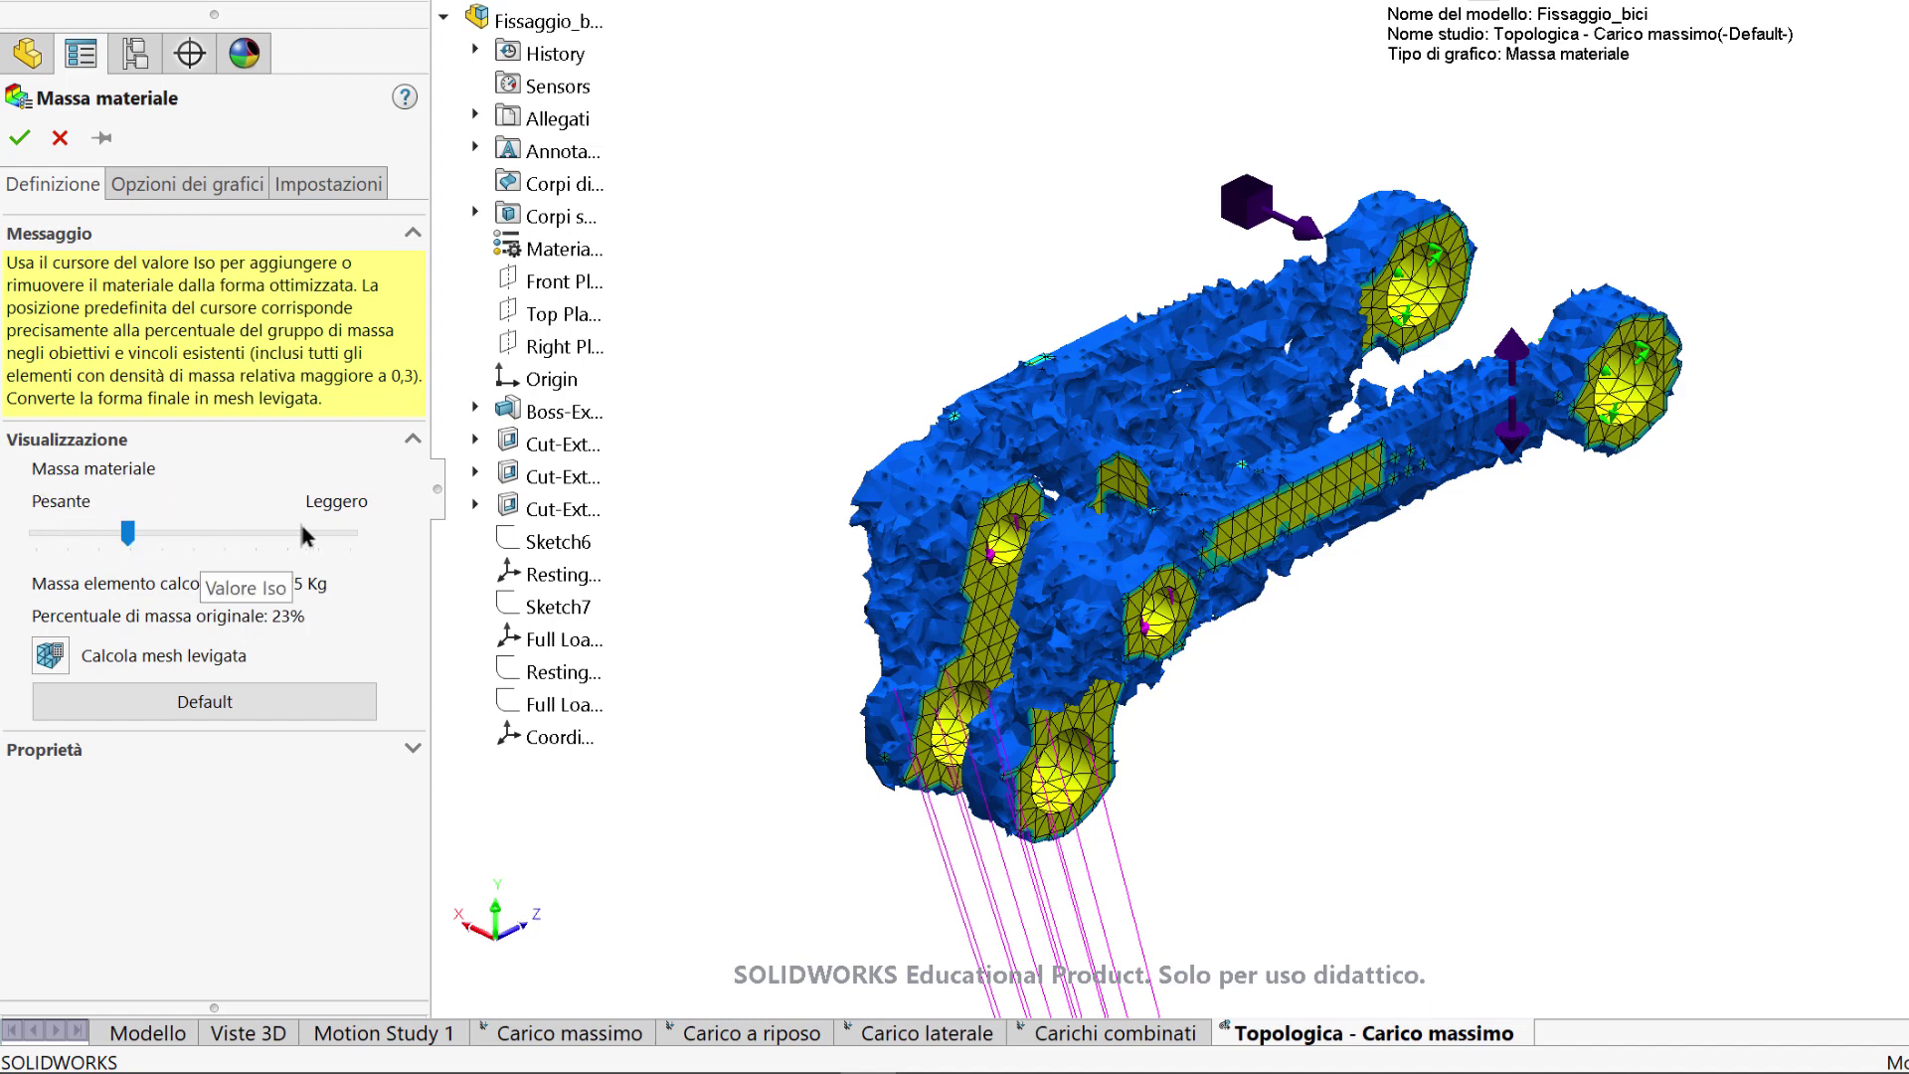
Lighten the kept material to 20% of original mass (0.071409 Kg) and inspect it.
left_click_drag(132, 537, 246, 534)
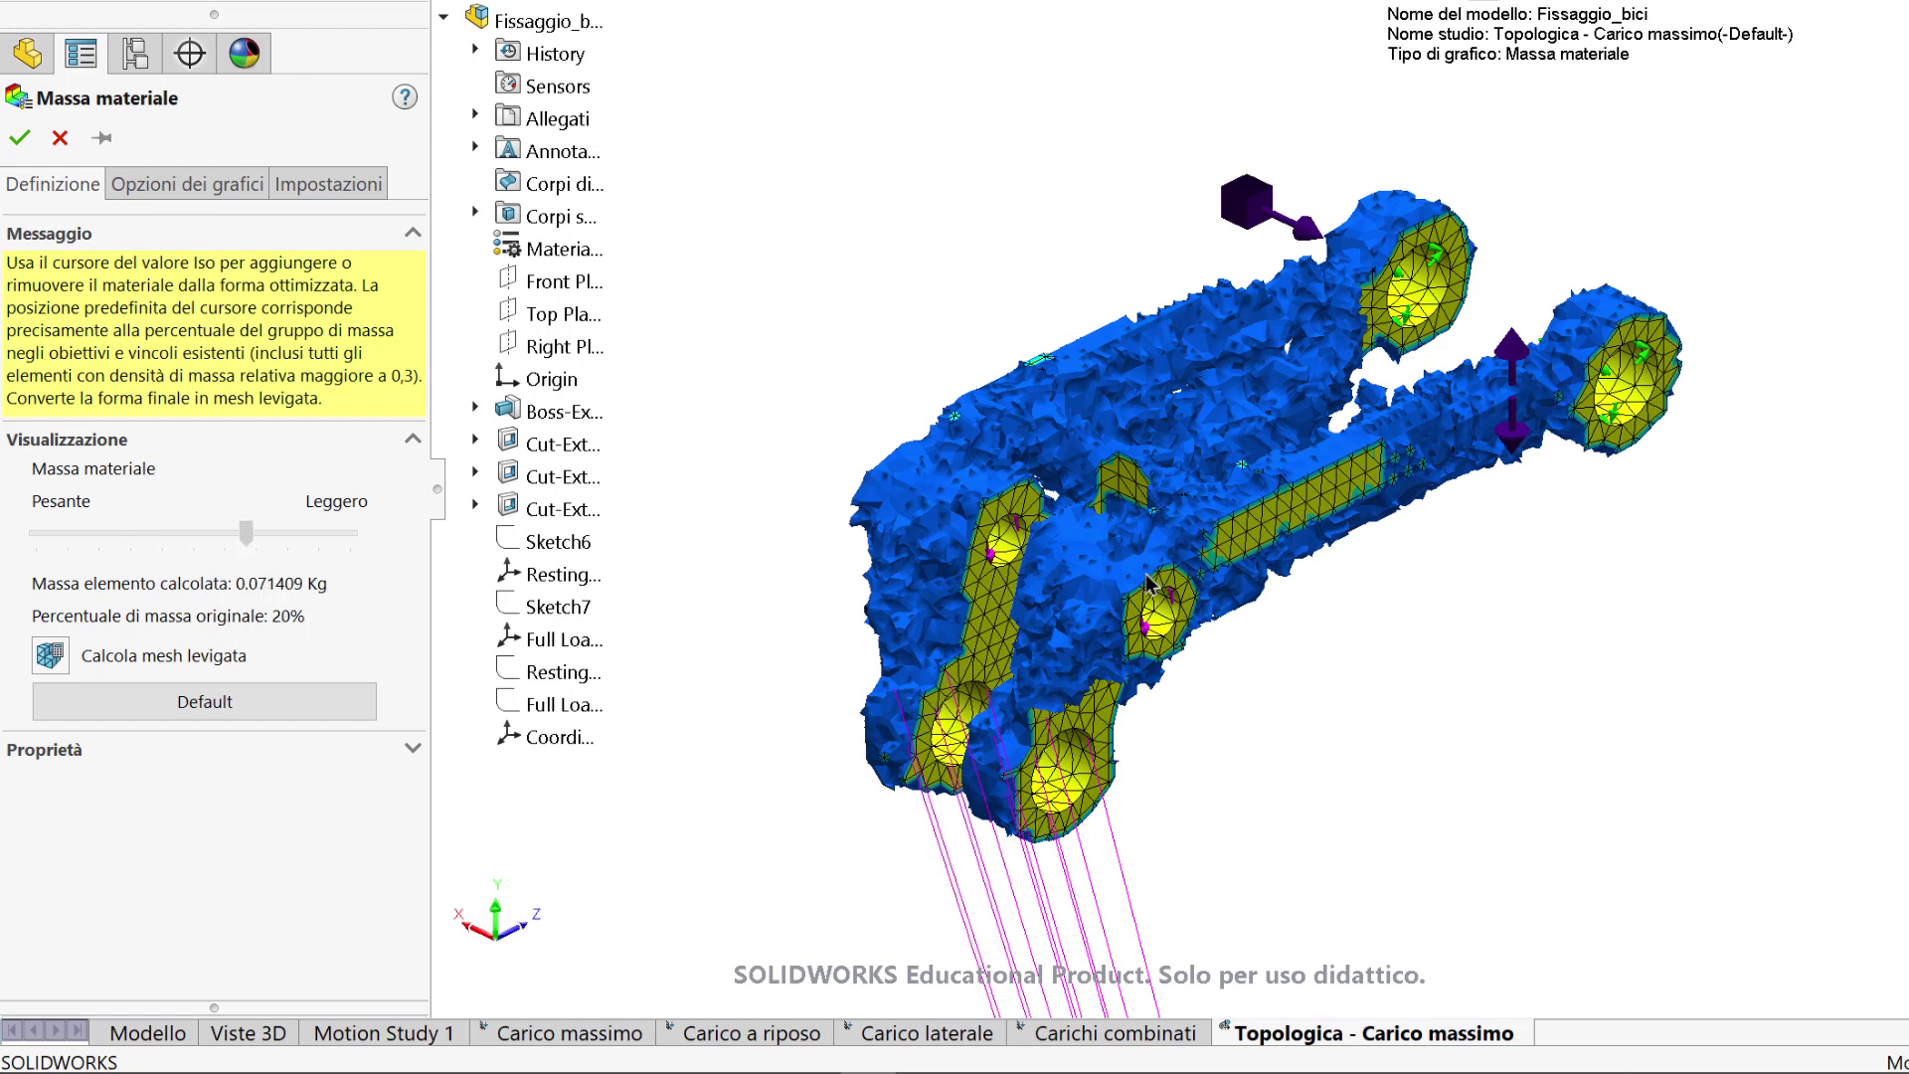
middle_click_drag(1373, 575, 1223, 567)
mouse_move(1158, 370)
middle_mouse_down()
mouse_move(1333, 368)
mouse_move(1423, 489)
middle_mouse_up()
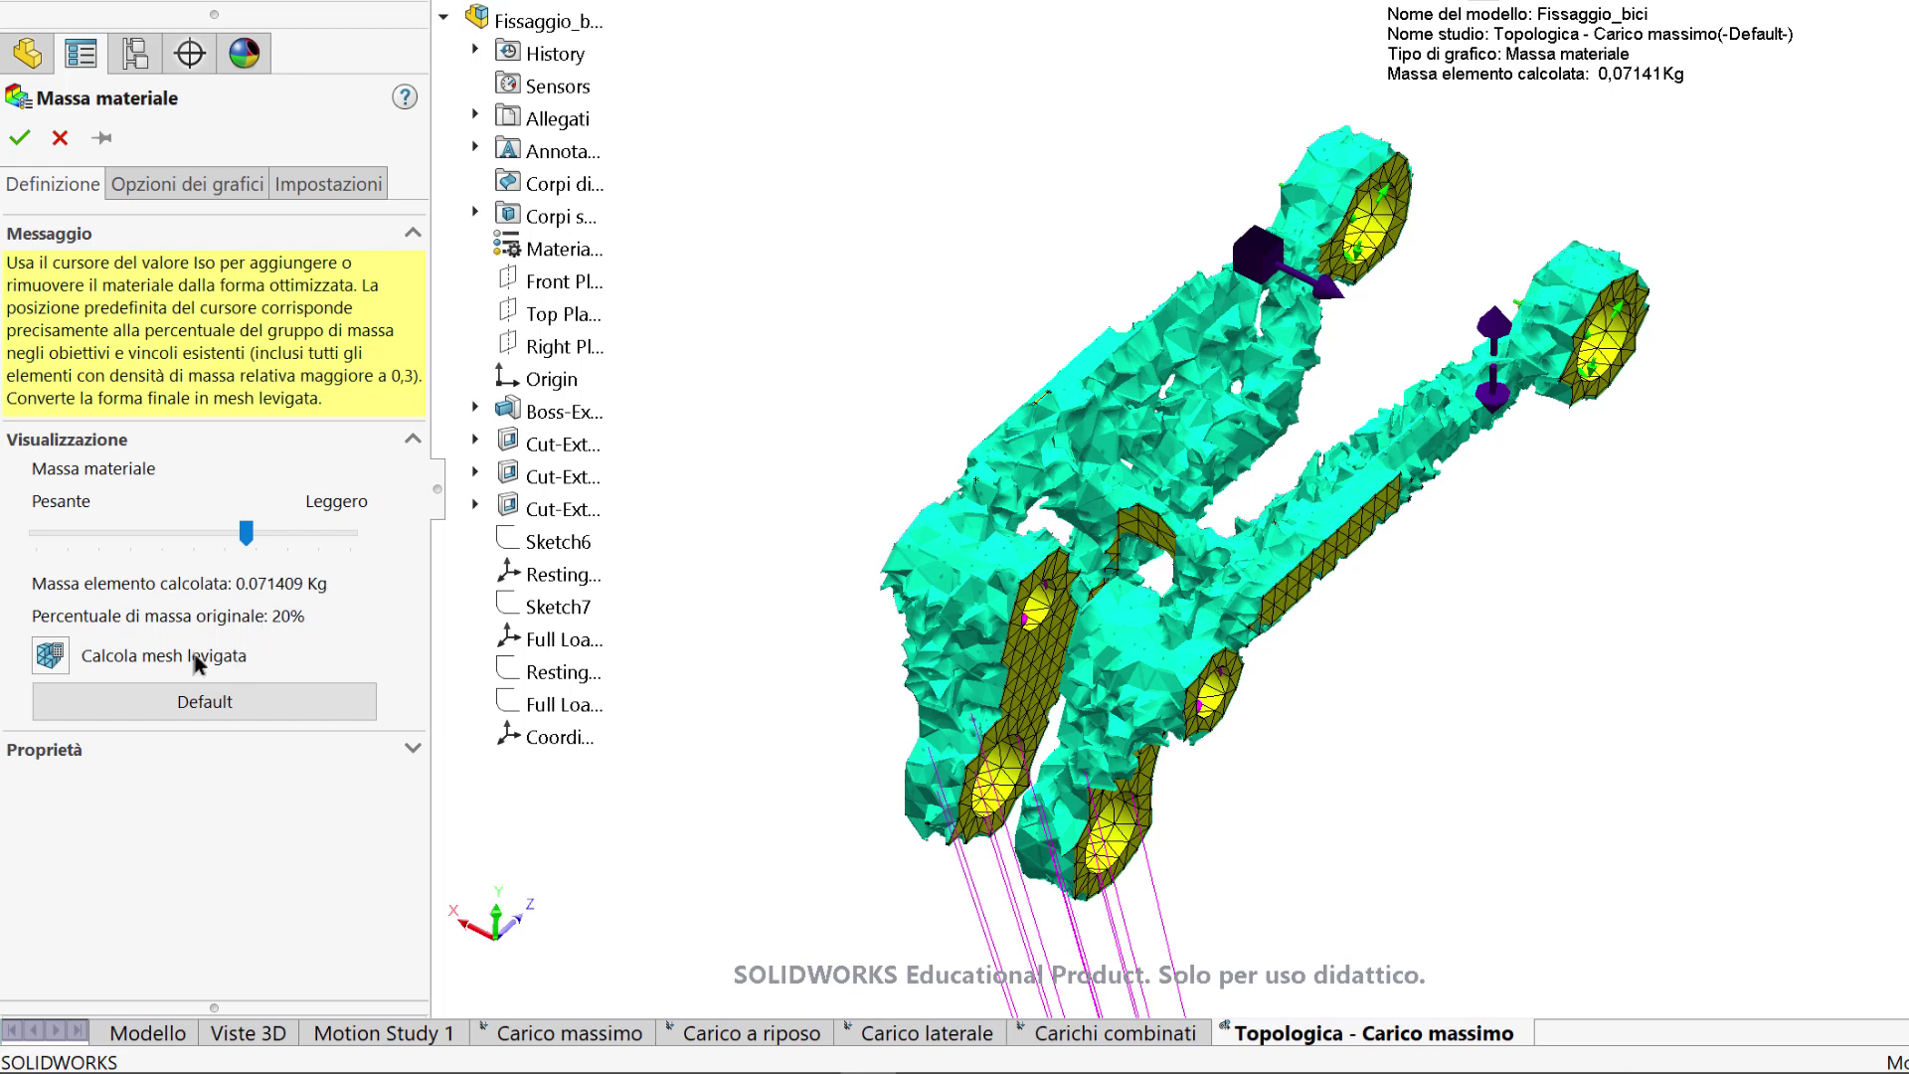
Compute the smoothed mesh, nudge the mass slider heavier, and set smoothing cycles to Leviga.
left_click(55, 661)
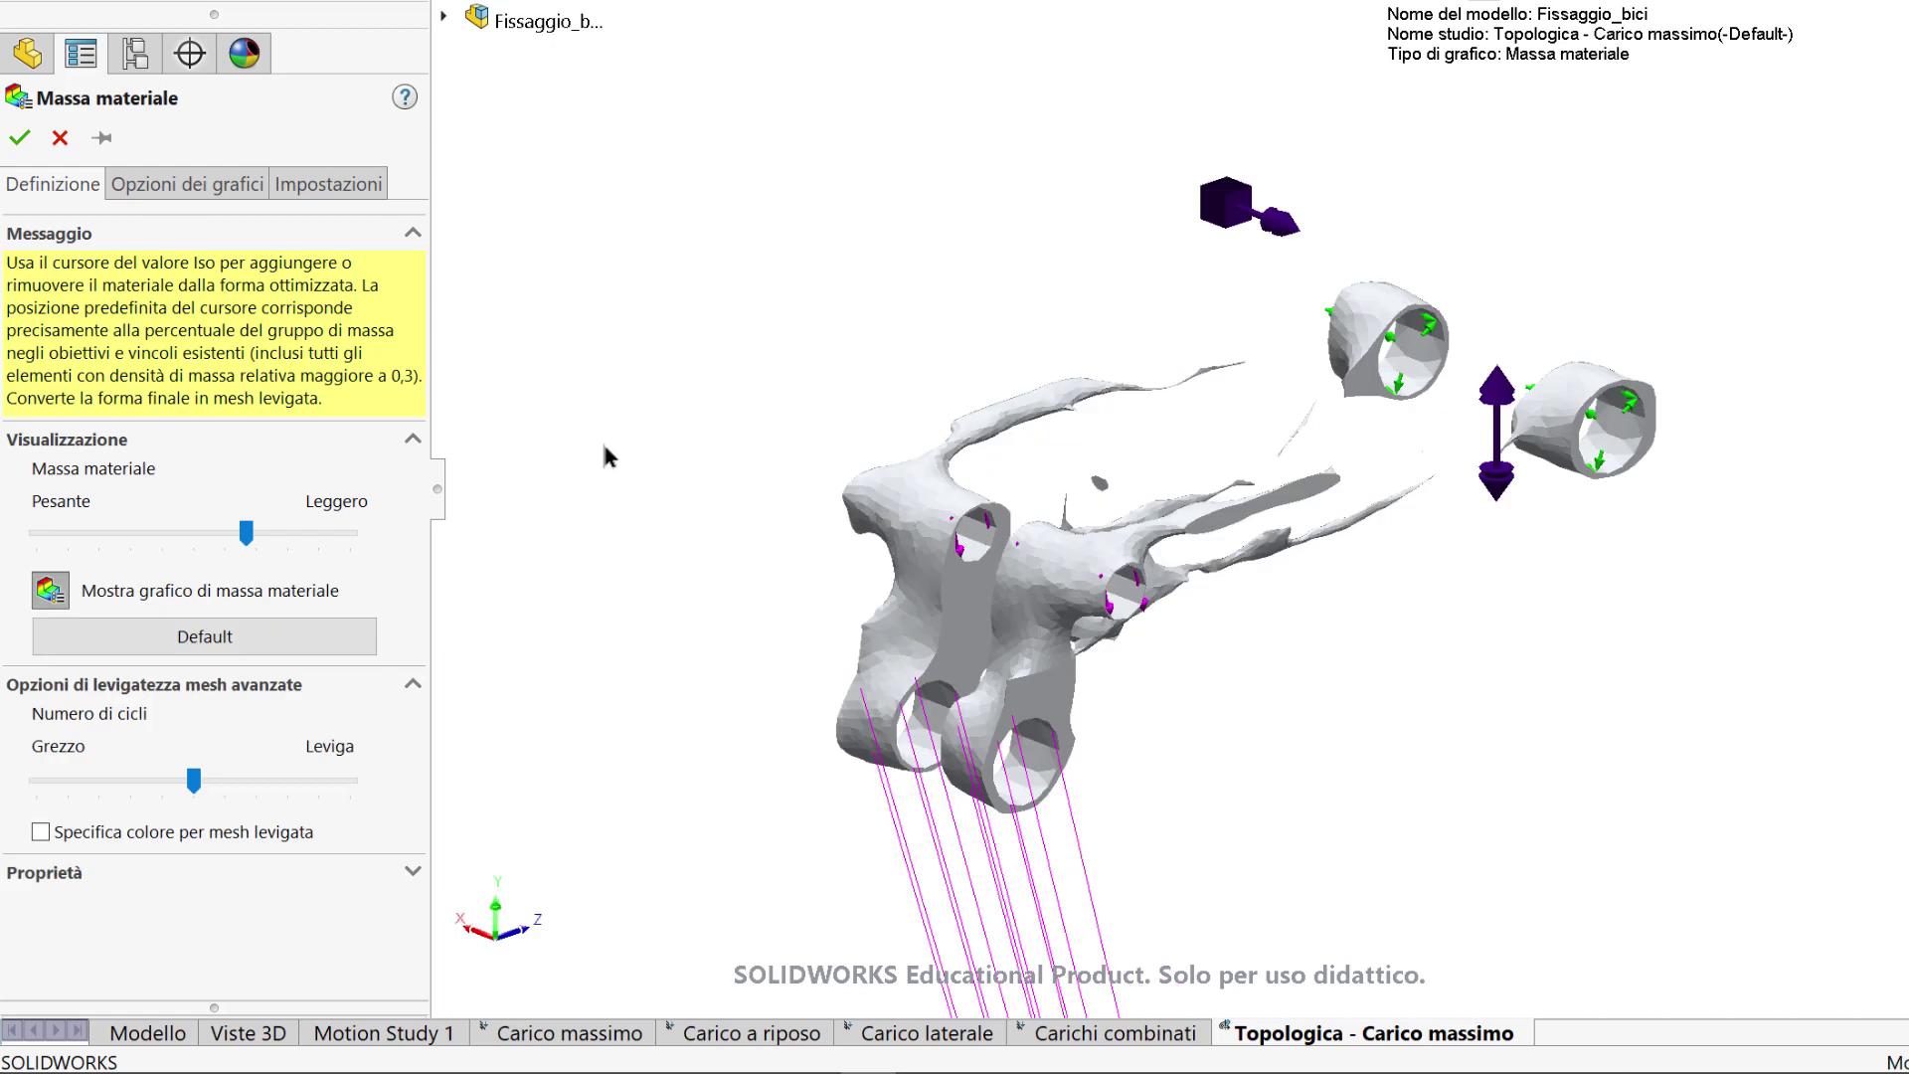
mouse_move(795, 563)
middle_mouse_down()
mouse_move(506, 553)
mouse_move(835, 578)
mouse_move(584, 495)
mouse_move(545, 554)
mouse_move(723, 449)
mouse_move(809, 511)
mouse_move(504, 631)
middle_mouse_up()
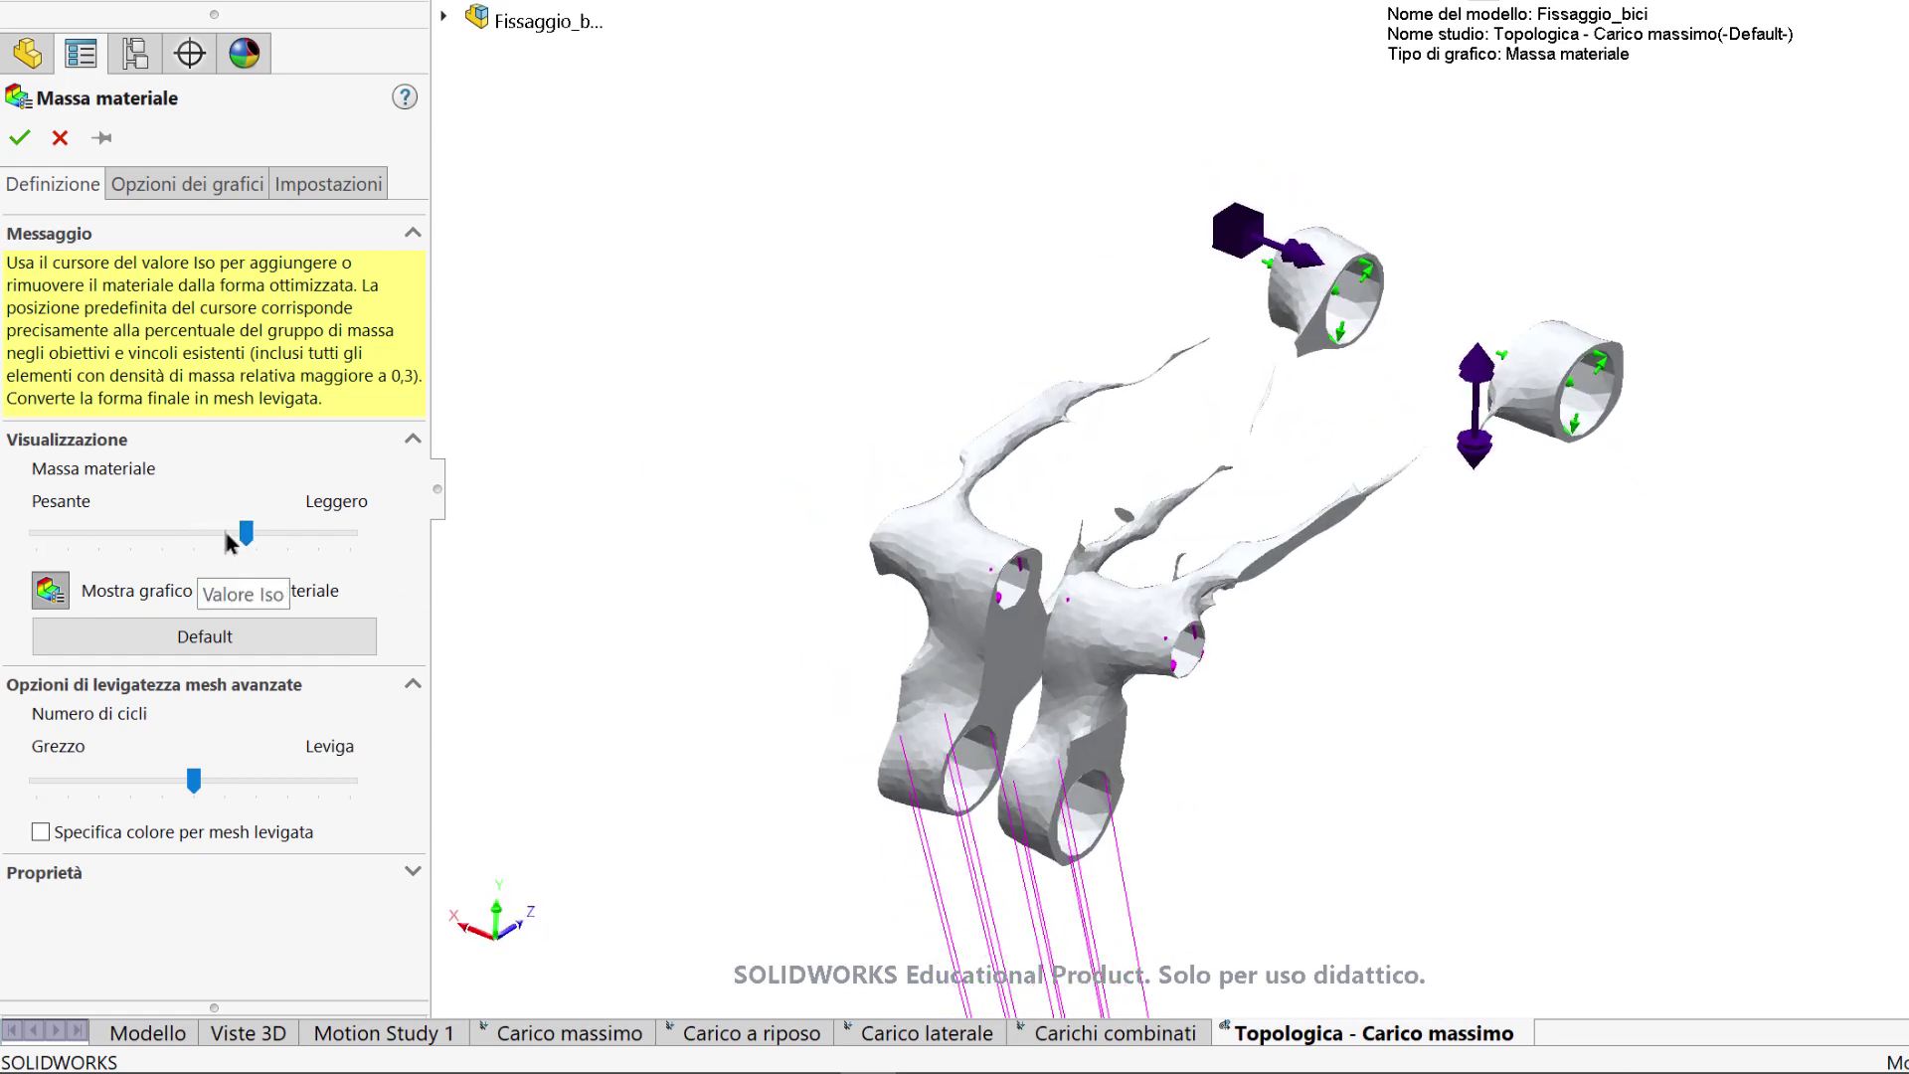
left_click_drag(241, 531, 226, 527)
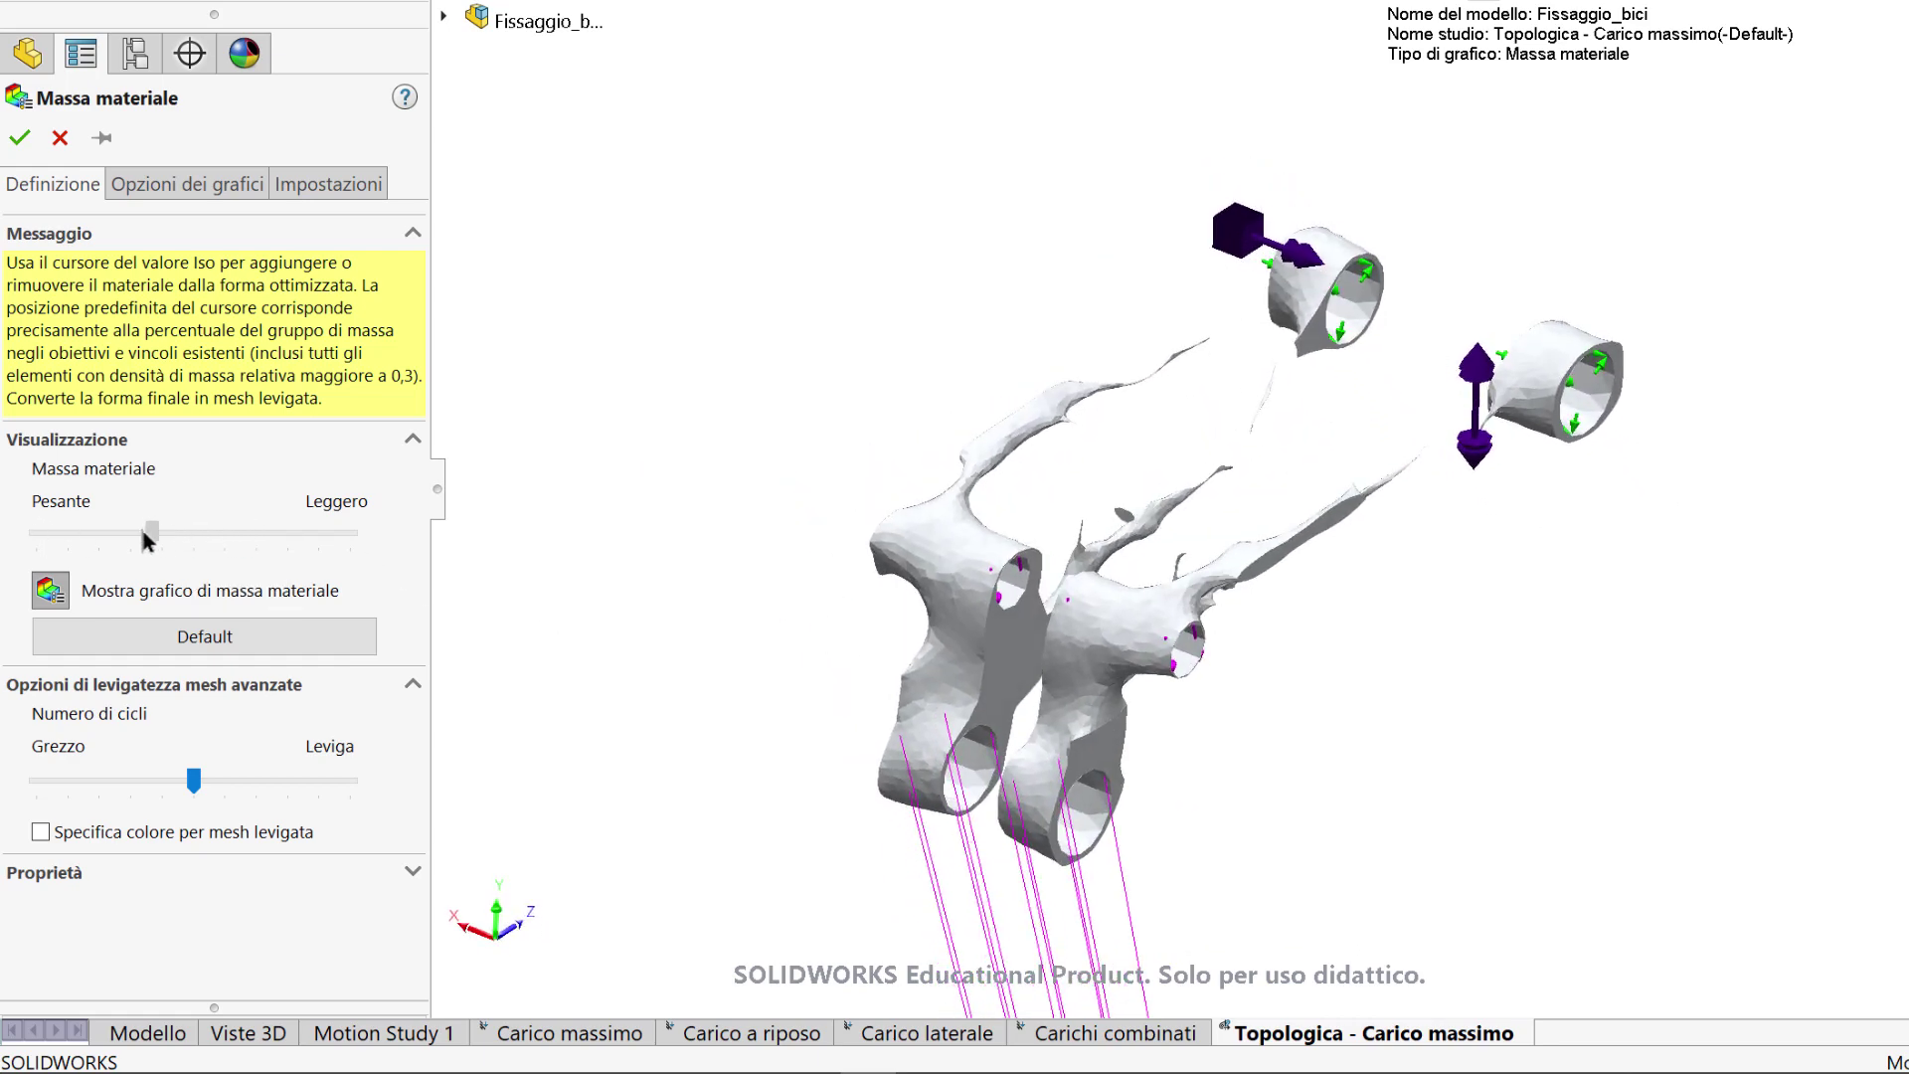
left_click_drag(99, 537, 96, 533)
mouse_move(666, 463)
middle_mouse_down()
mouse_move(792, 536)
mouse_move(811, 467)
mouse_move(397, 378)
middle_mouse_up()
mouse_move(451, 367)
middle_mouse_down()
mouse_move(733, 839)
mouse_move(853, 280)
mouse_move(1074, 244)
mouse_move(1223, 170)
mouse_move(1382, 245)
mouse_move(1499, 431)
mouse_move(1273, 600)
mouse_move(1333, 158)
mouse_move(1291, 209)
mouse_move(1342, 564)
mouse_move(1456, 851)
middle_mouse_up()
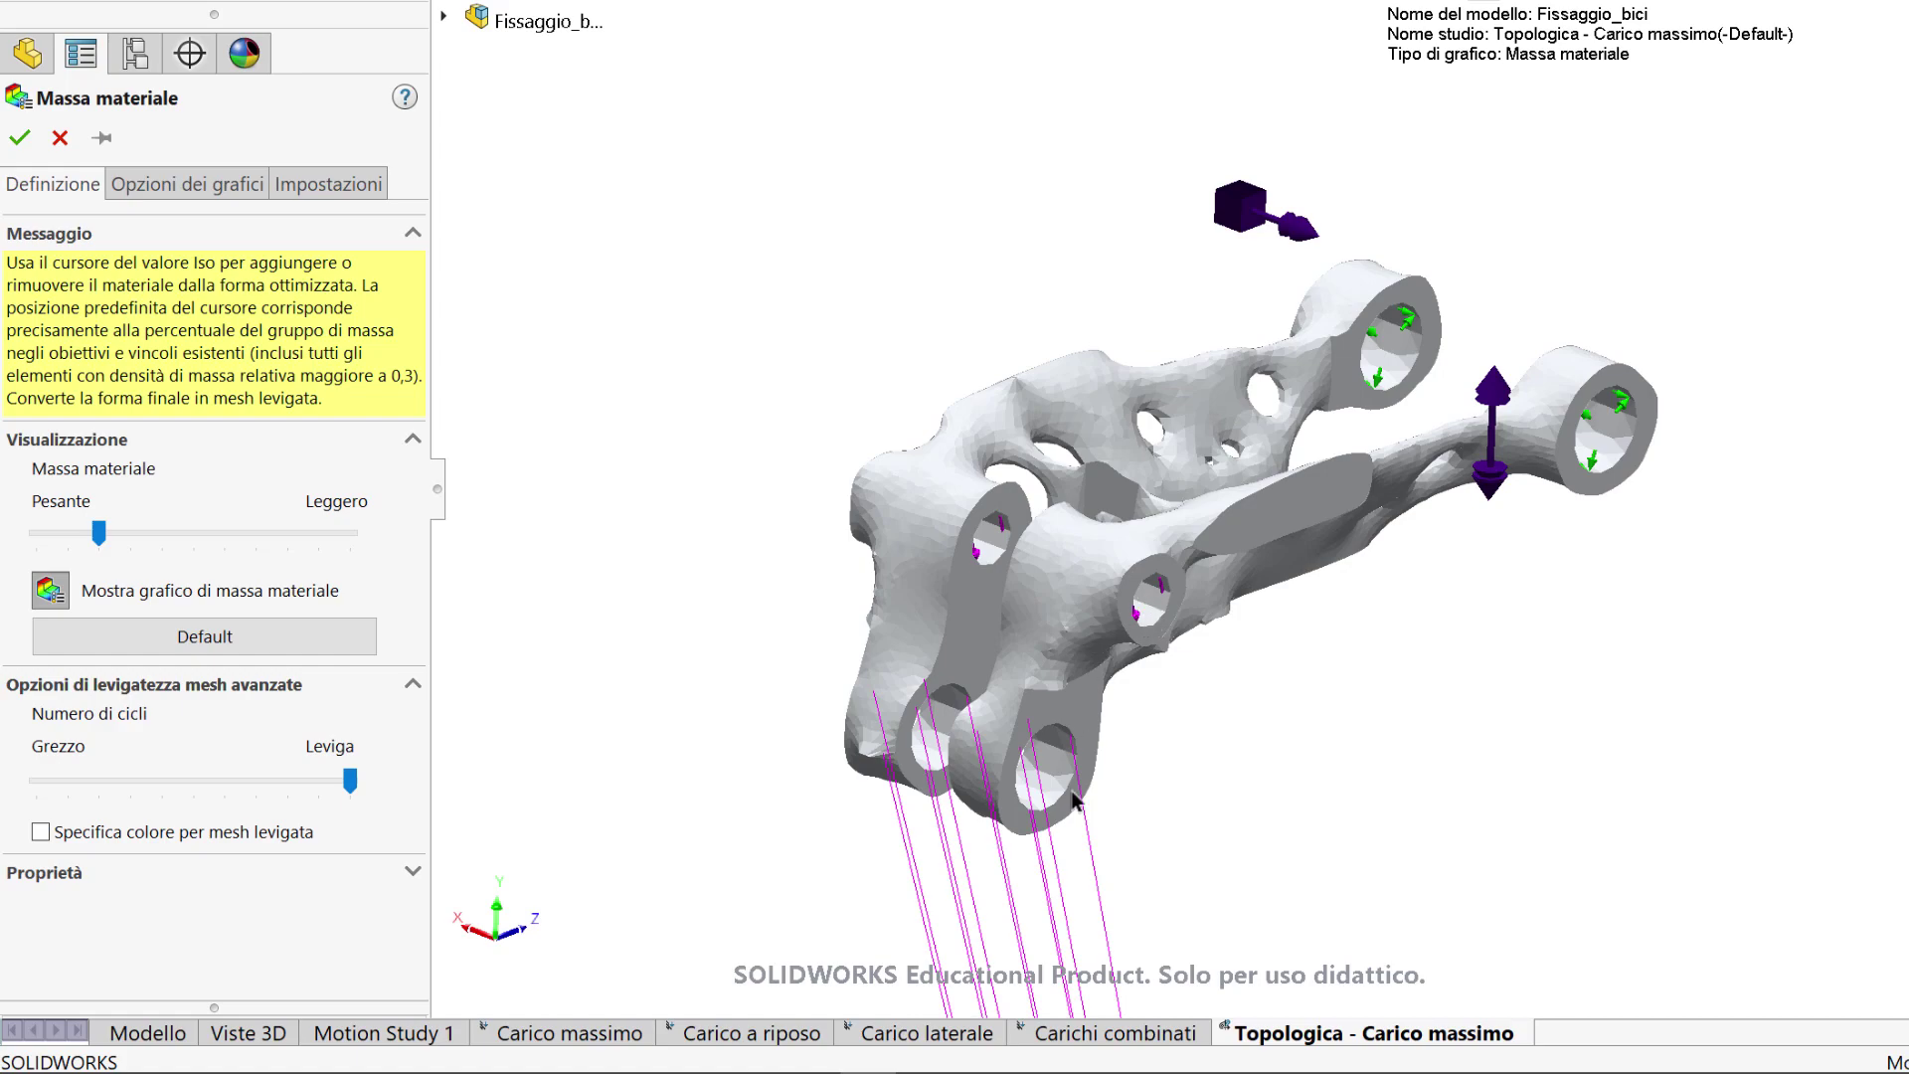
middle_click_drag(1074, 795, 1176, 533)
mouse_move(1236, 417)
middle_mouse_down()
mouse_move(1286, 477)
mouse_move(1035, 435)
mouse_move(904, 536)
mouse_move(887, 616)
mouse_move(1161, 388)
mouse_move(1263, 549)
middle_mouse_up()
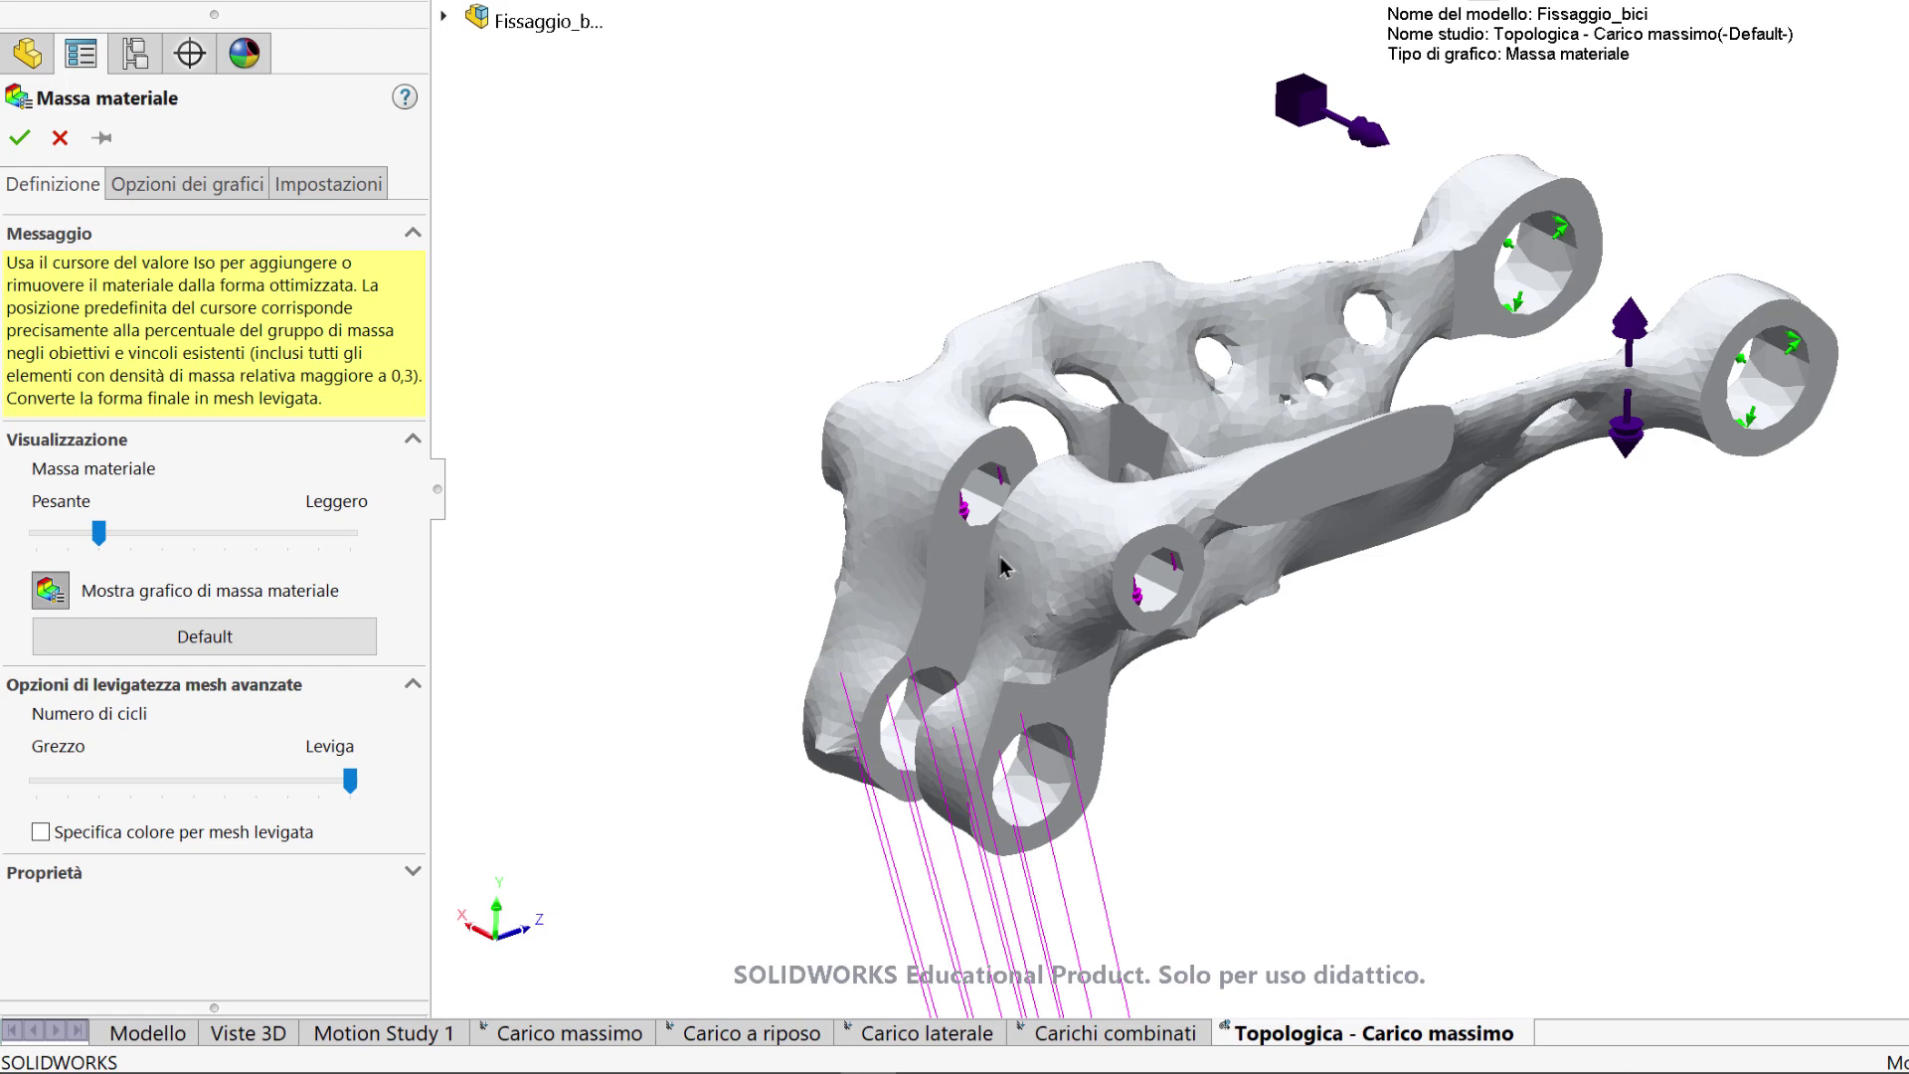
Accept the Massa materiale settings and hide all load and fixture symbols.
left_click(19, 138)
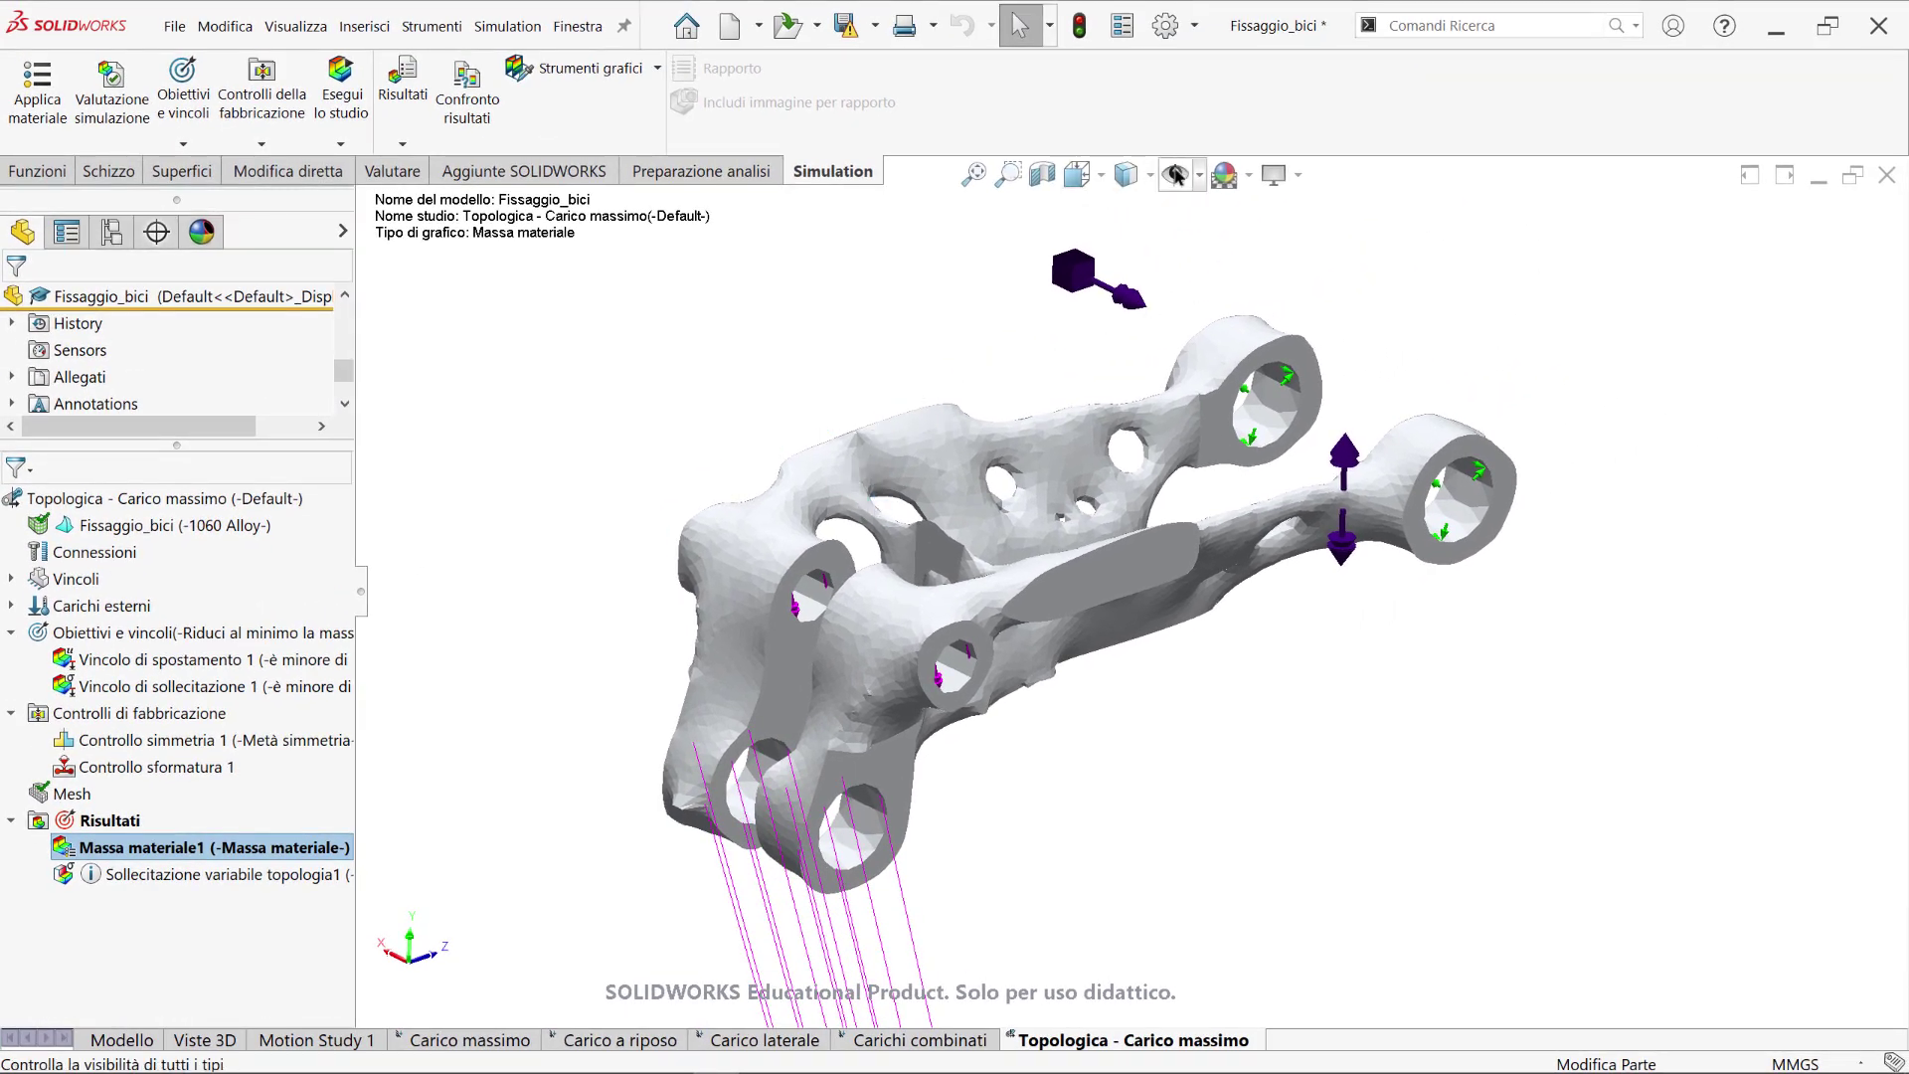
left_click(1176, 176)
mouse_move(1099, 695)
middle_mouse_down()
mouse_move(928, 564)
mouse_move(703, 578)
mouse_move(560, 934)
mouse_move(293, 580)
mouse_move(771, 527)
middle_mouse_up()
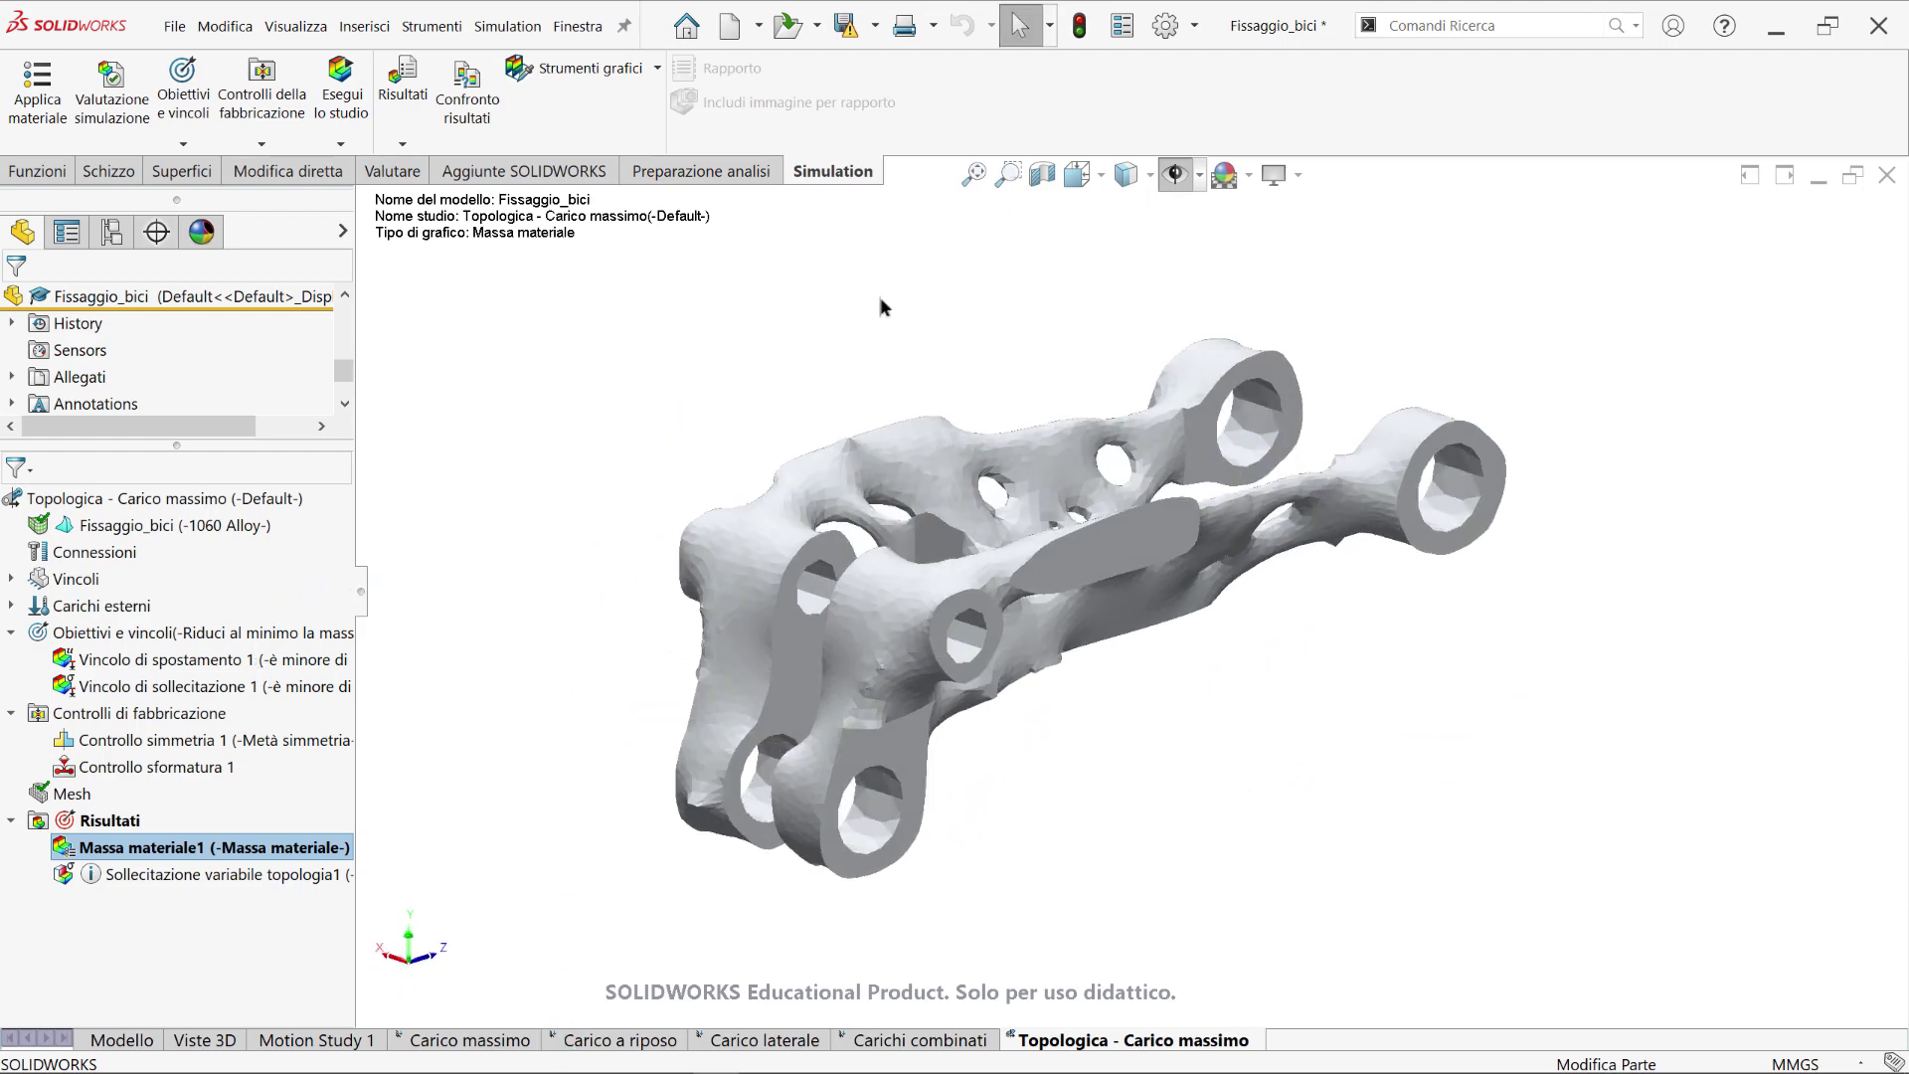